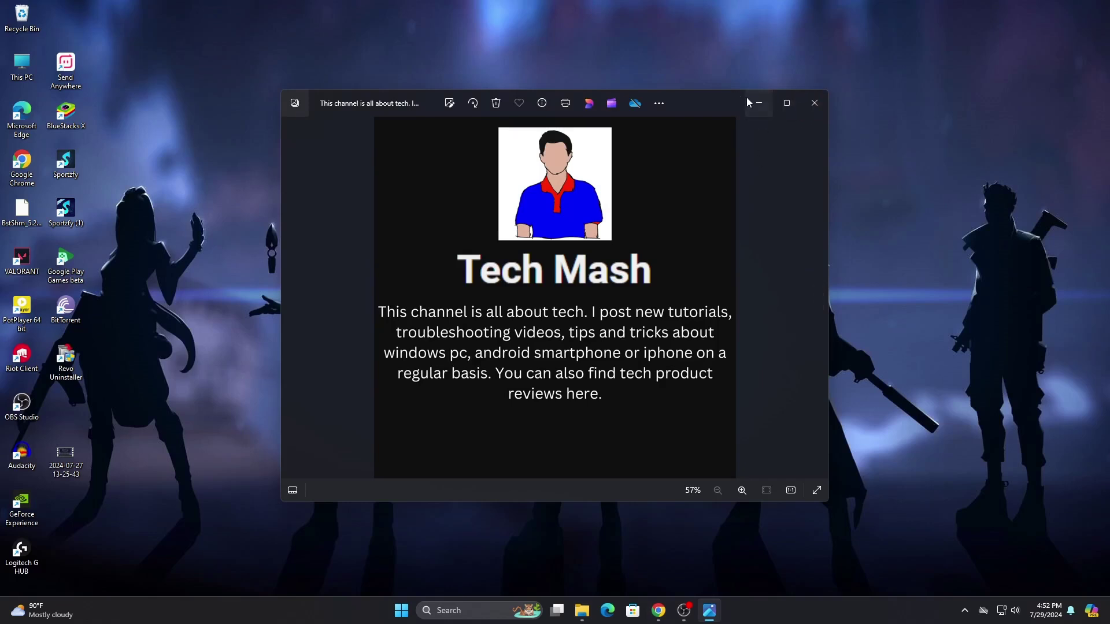
Step: Minimize the Tech Mash image window and bring up Windows search
{"action": "left_click", "coordinate": [746, 103]}
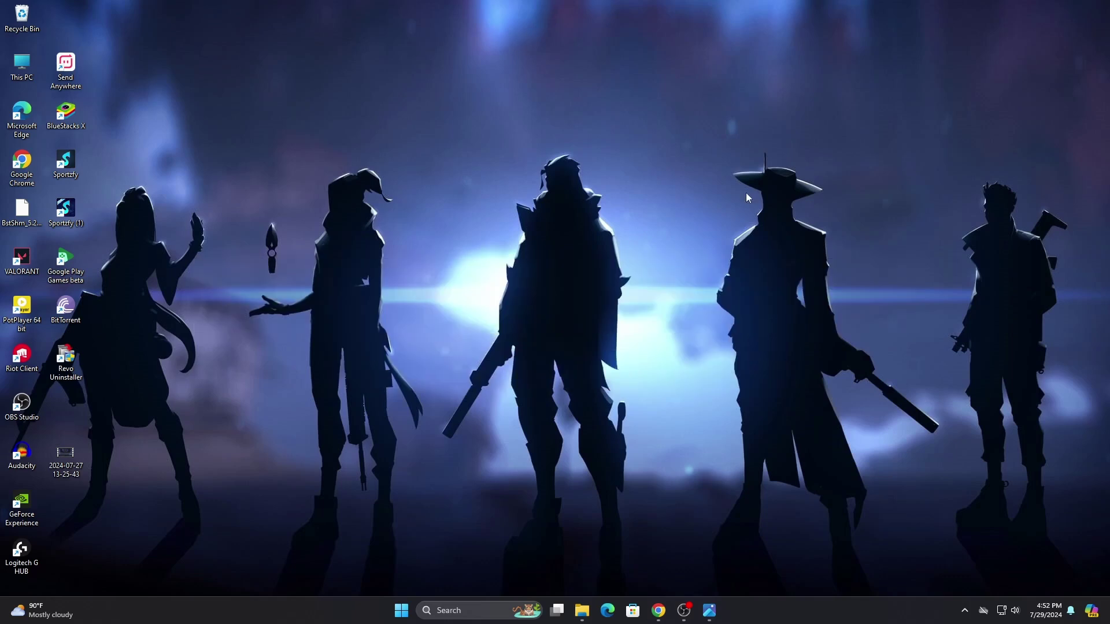
{"action": "left_click", "coordinate": [507, 610]}
{"action": "type", "text": "mio"}
Step: Correct the search text and move to the Microsoft Store result
{"action": "key", "text": "BackSpace"}
{"action": "type", "text": "c"}
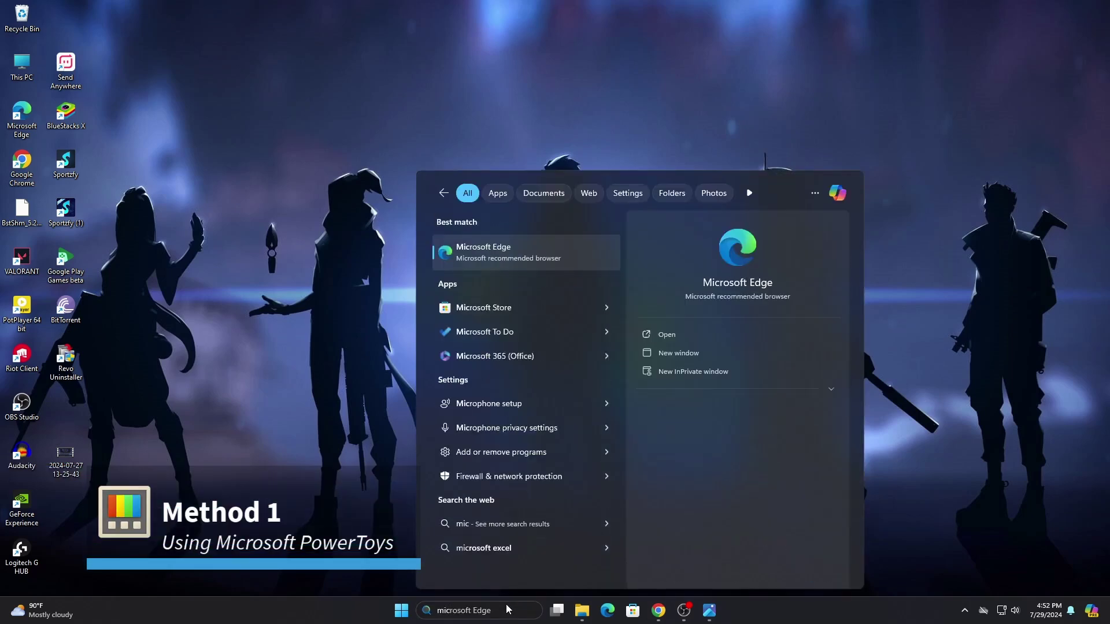
{"action": "key", "text": "Down"}
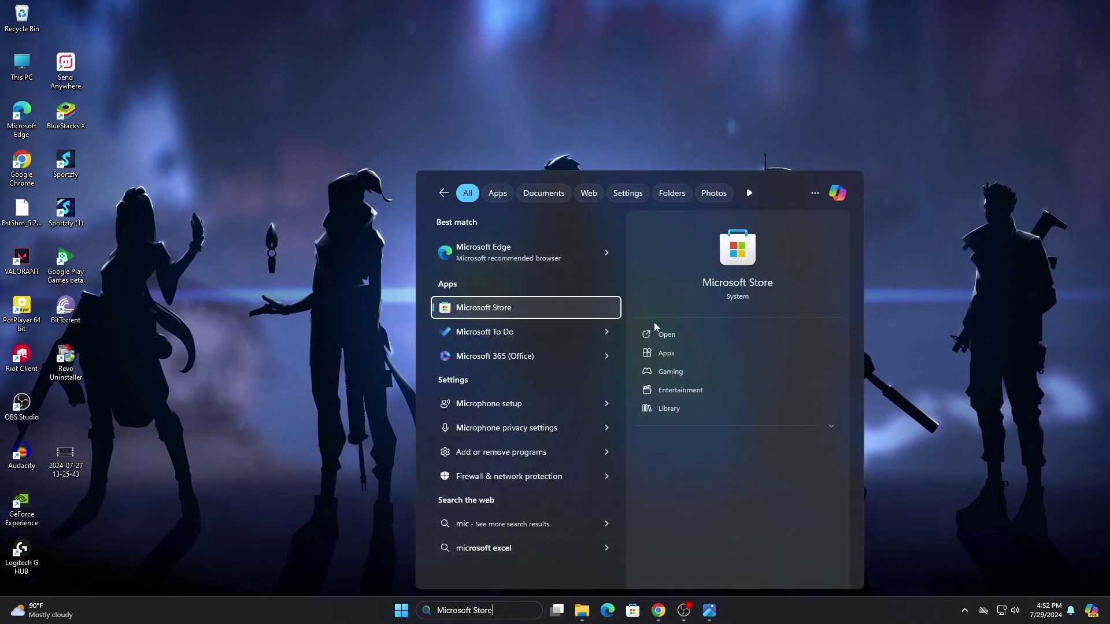
Step: Launch Microsoft Store and search its catalogue for 'power toys'
{"action": "left_click", "coordinate": [666, 333]}
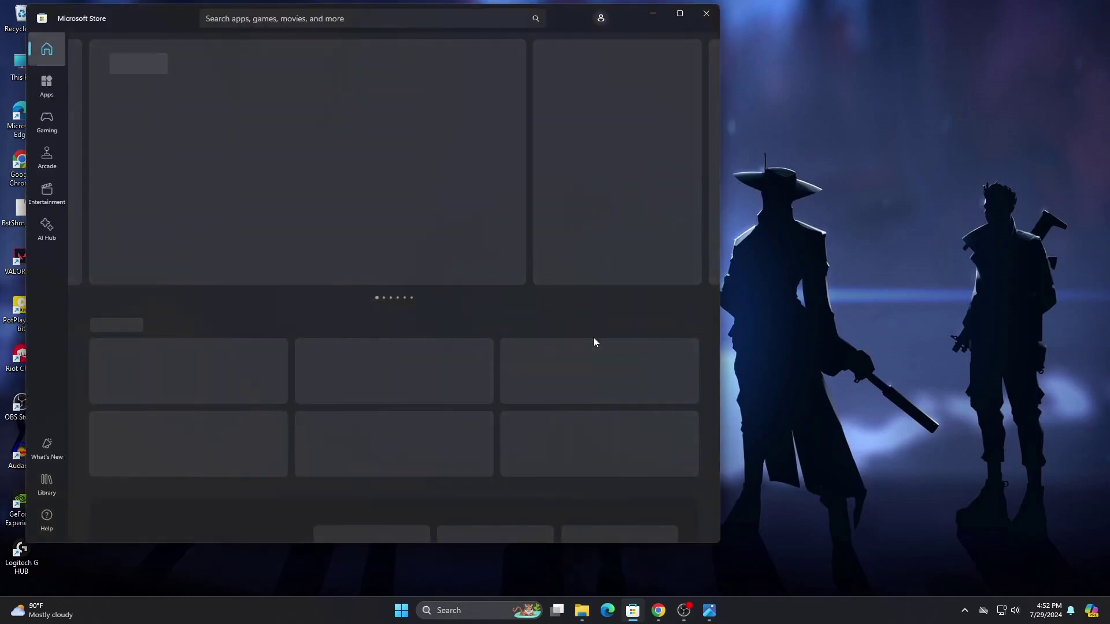
{"action": "left_click", "coordinate": [452, 14]}
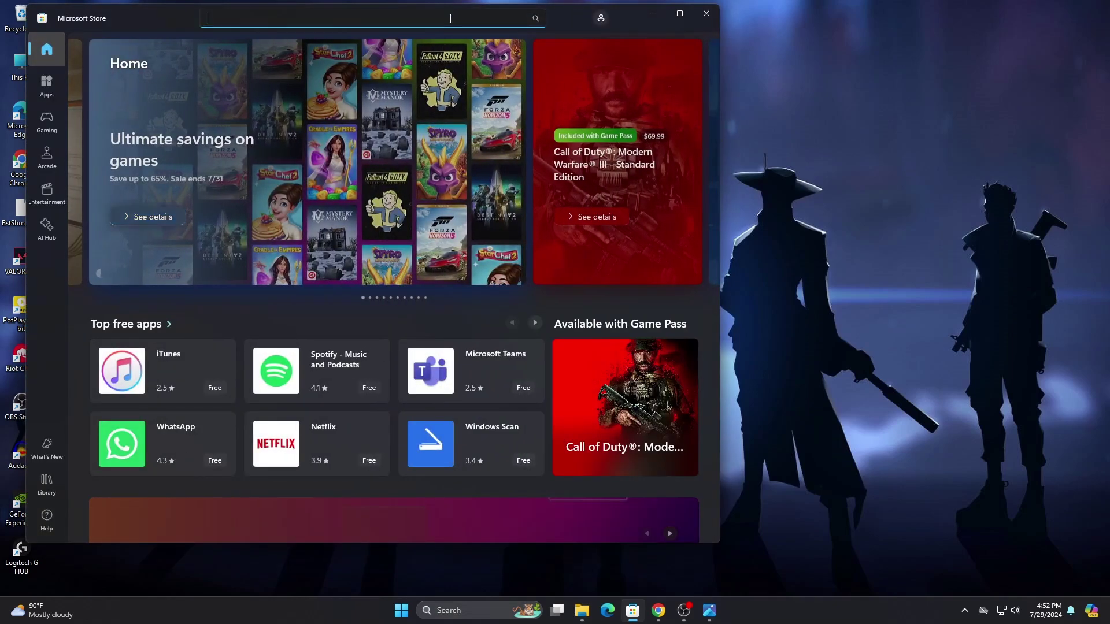
{"action": "type", "text": "power"}
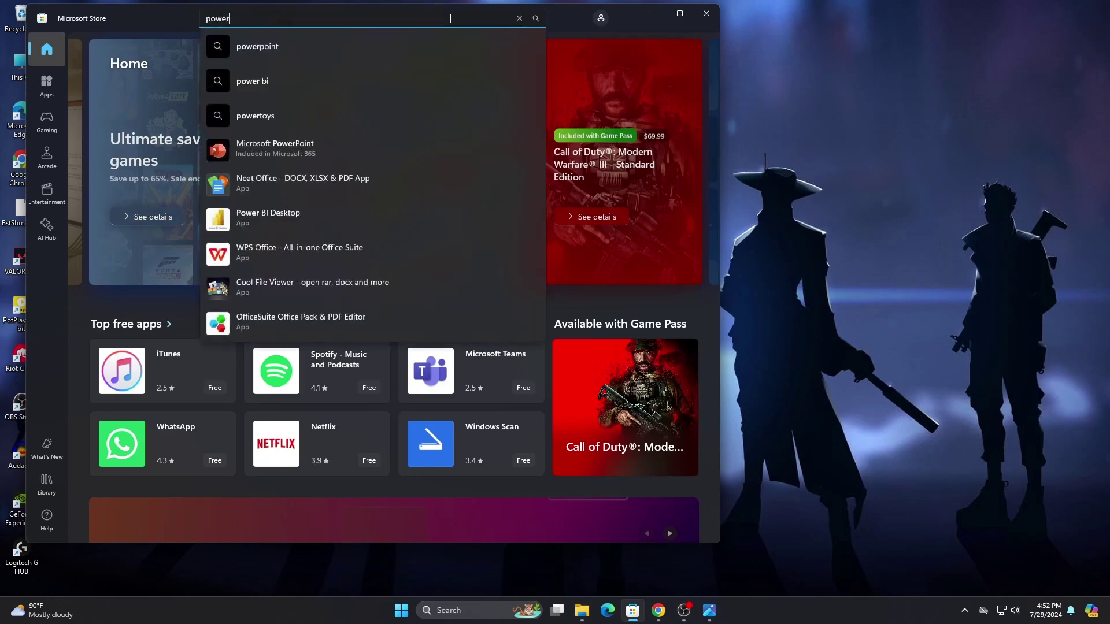
{"action": "type", "text": " touys"}
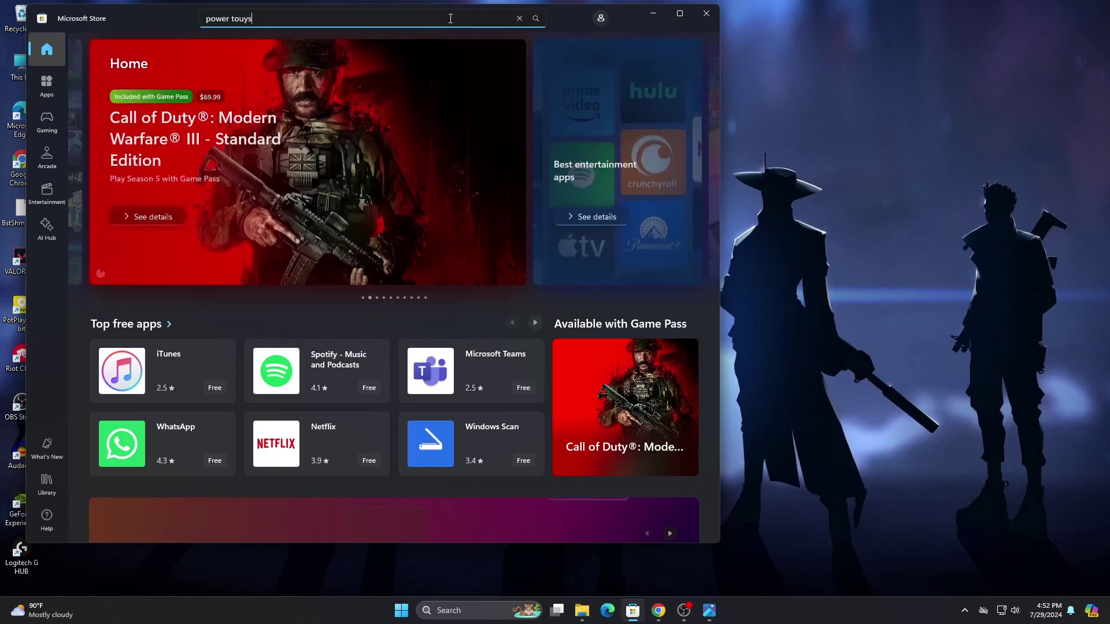
{"action": "key", "text": "BackSpace"}
{"action": "key", "text": "BackSpace"}
{"action": "key", "text": "BackSpace"}
{"action": "type", "text": "ys"}
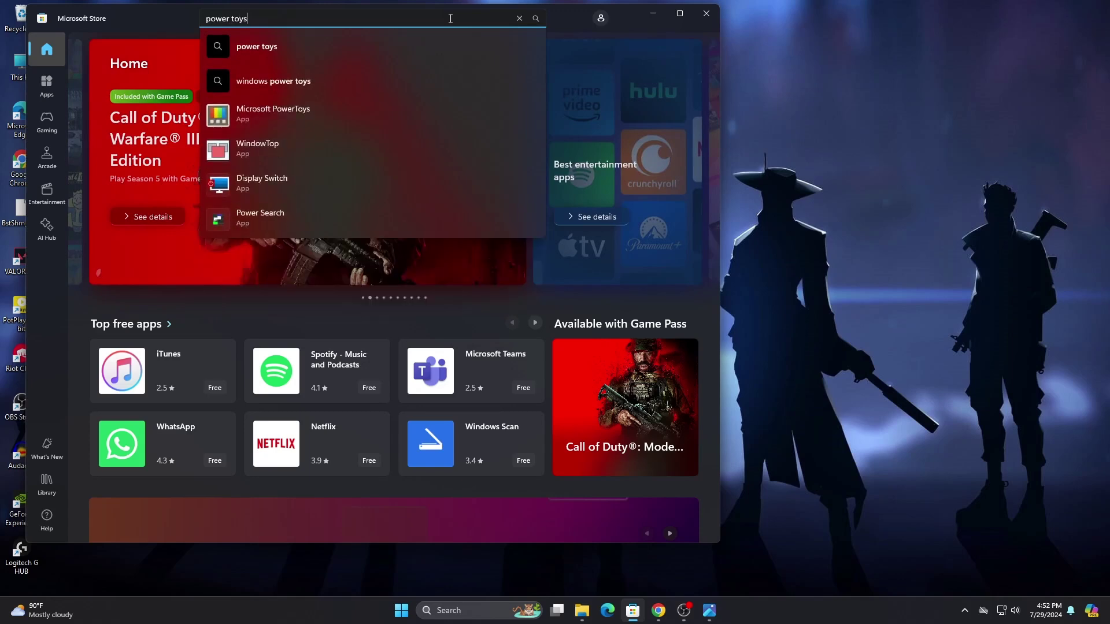
{"action": "key", "text": "Return"}
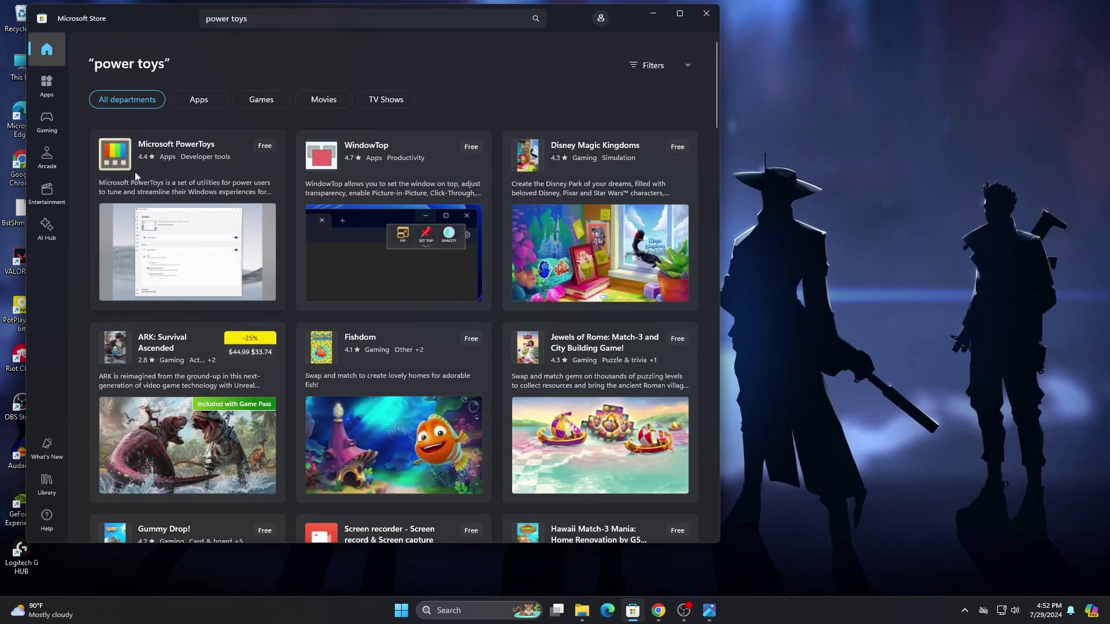
Step: View the Microsoft PowerToys product page showing it installed, then close the Store
{"action": "left_click", "coordinate": [135, 173]}
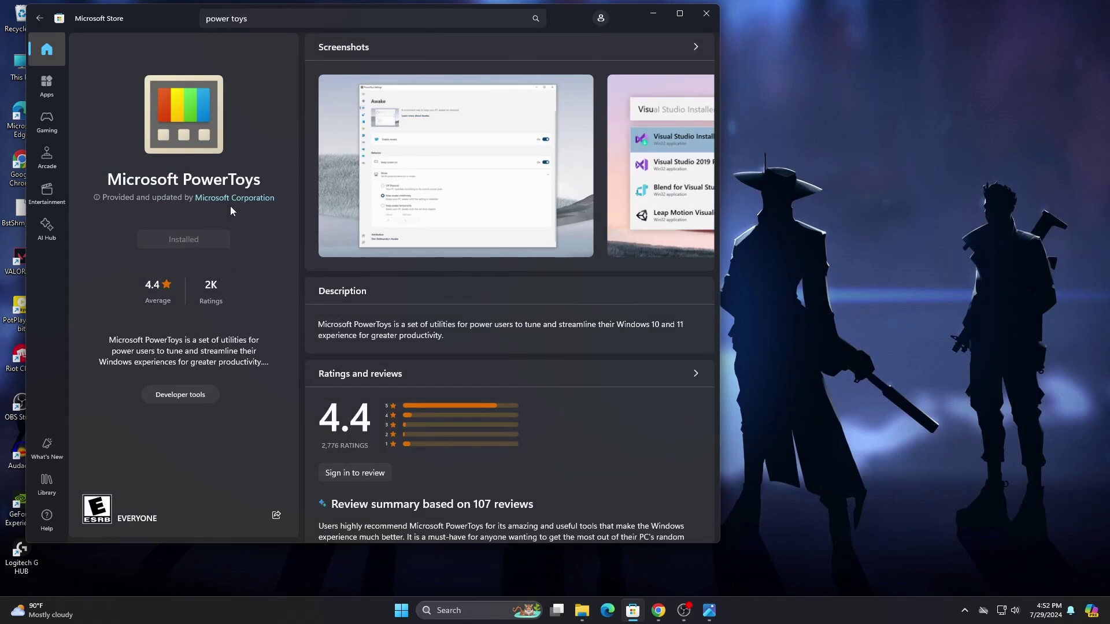
{"action": "left_click", "coordinate": [704, 18]}
{"action": "left_click", "coordinate": [475, 607]}
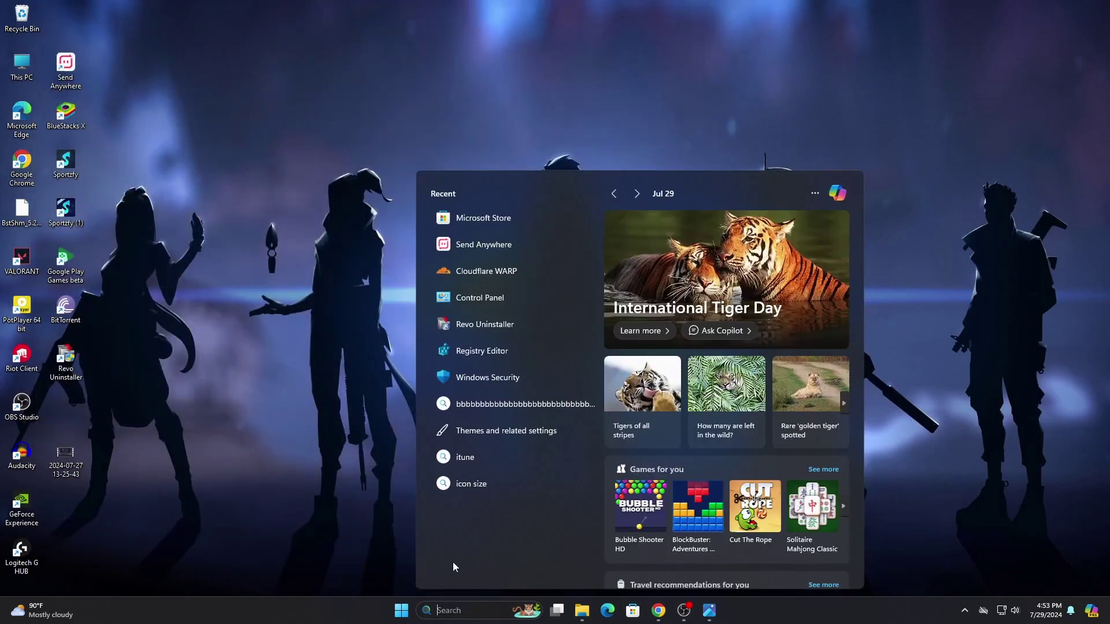
{"action": "type", "text": "power"}
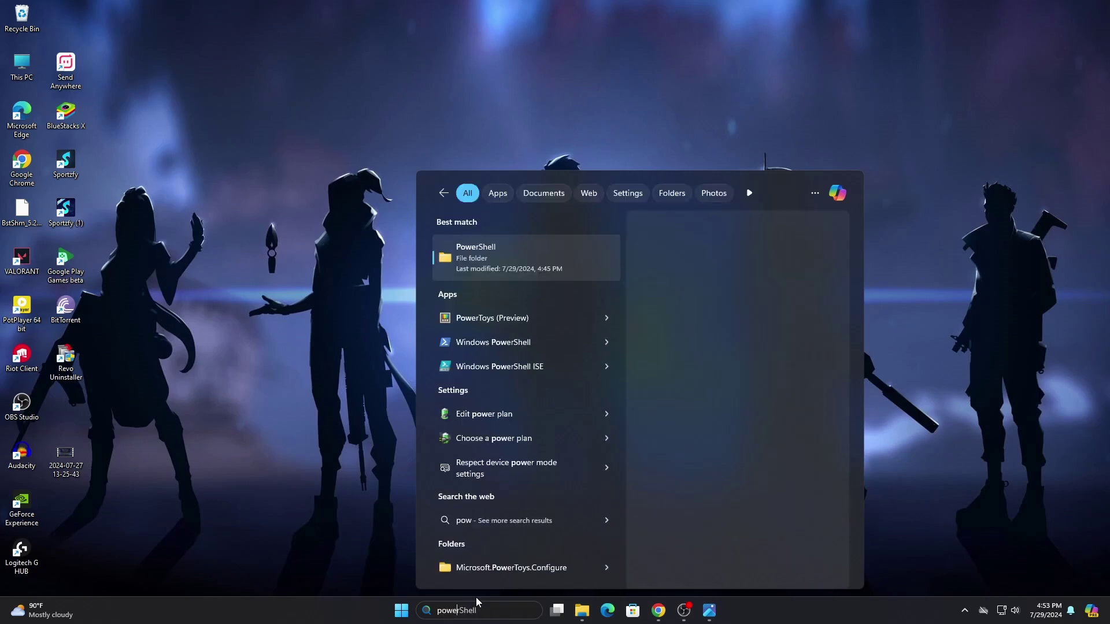
{"action": "type", "text": " toy"}
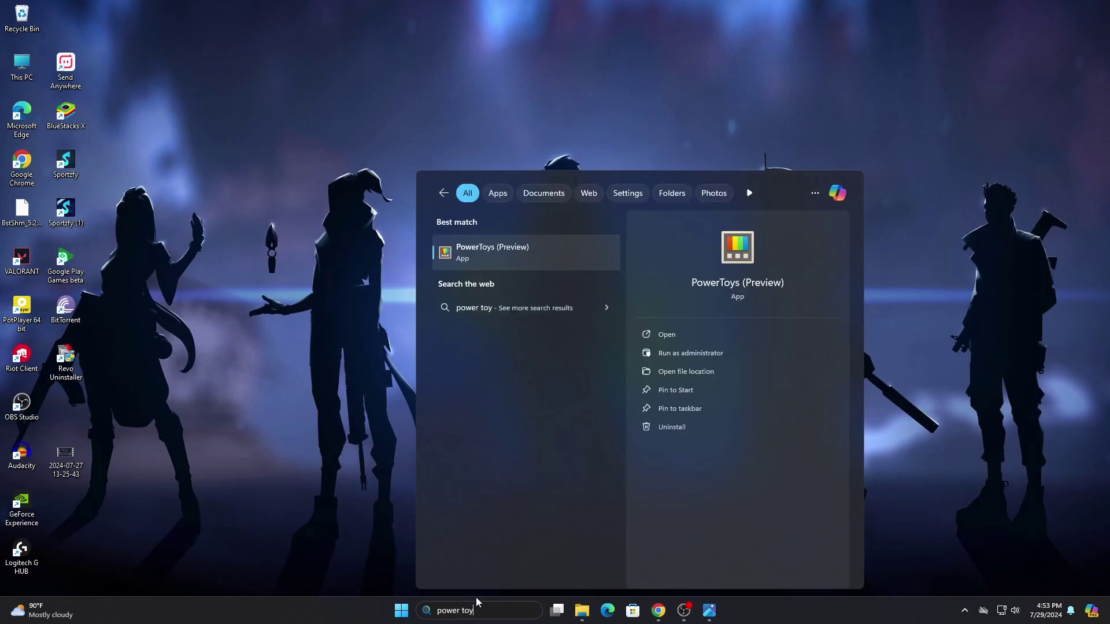
Step: Launch PowerToys from search and maximize its settings window
{"action": "left_click", "coordinate": [669, 336]}
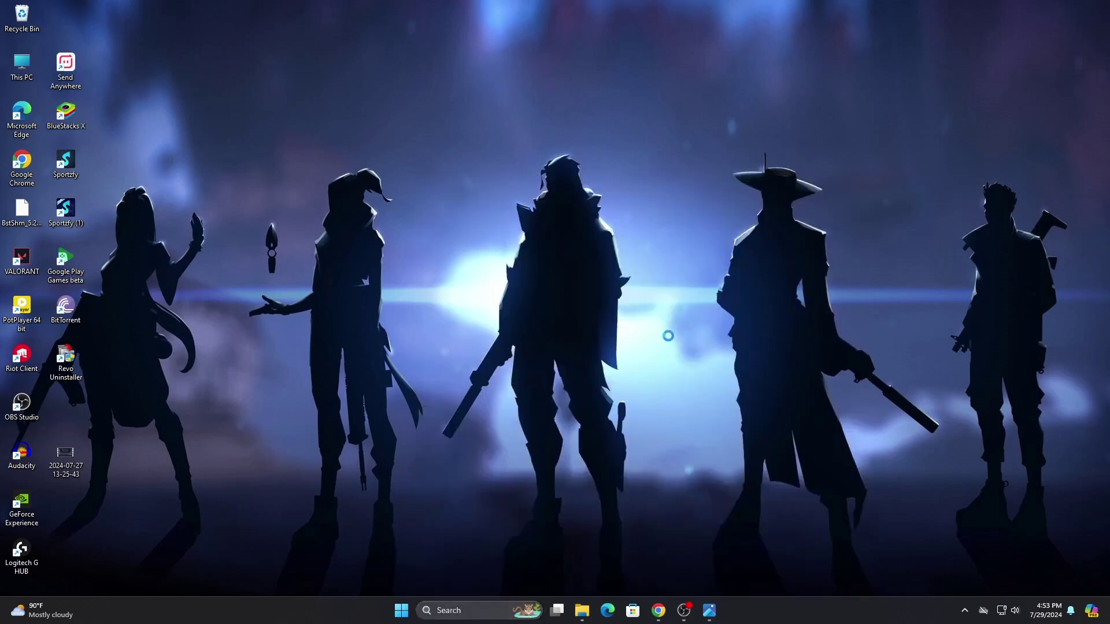
{"action": "left_click", "coordinate": [845, 72]}
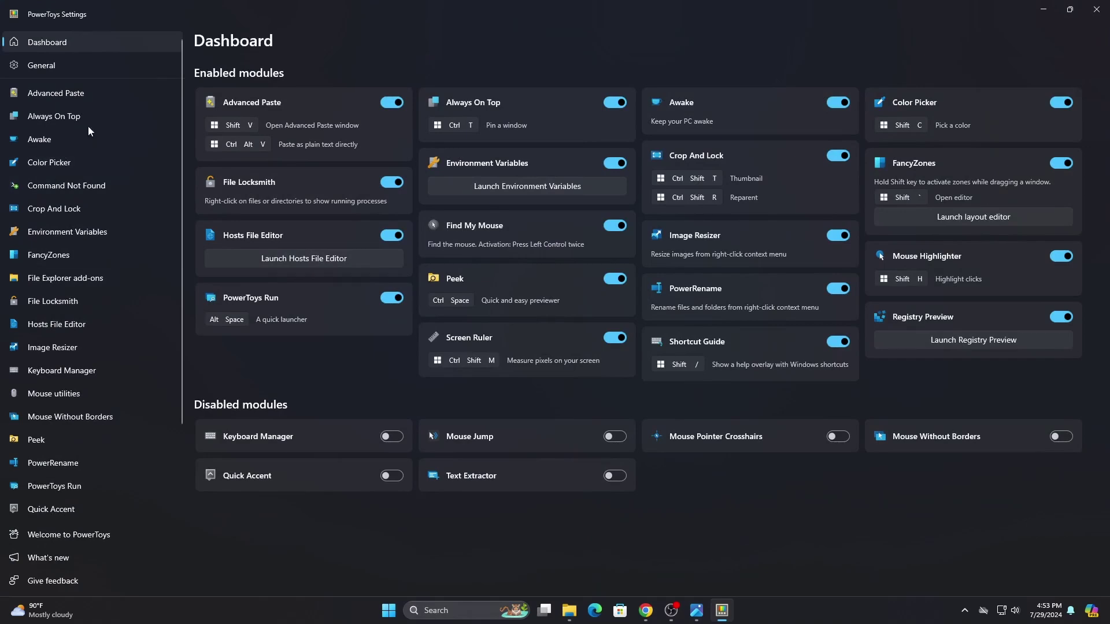
Step: Enable Text Extractor on its PowerToys settings page
{"action": "left_click", "coordinate": [42, 66]}
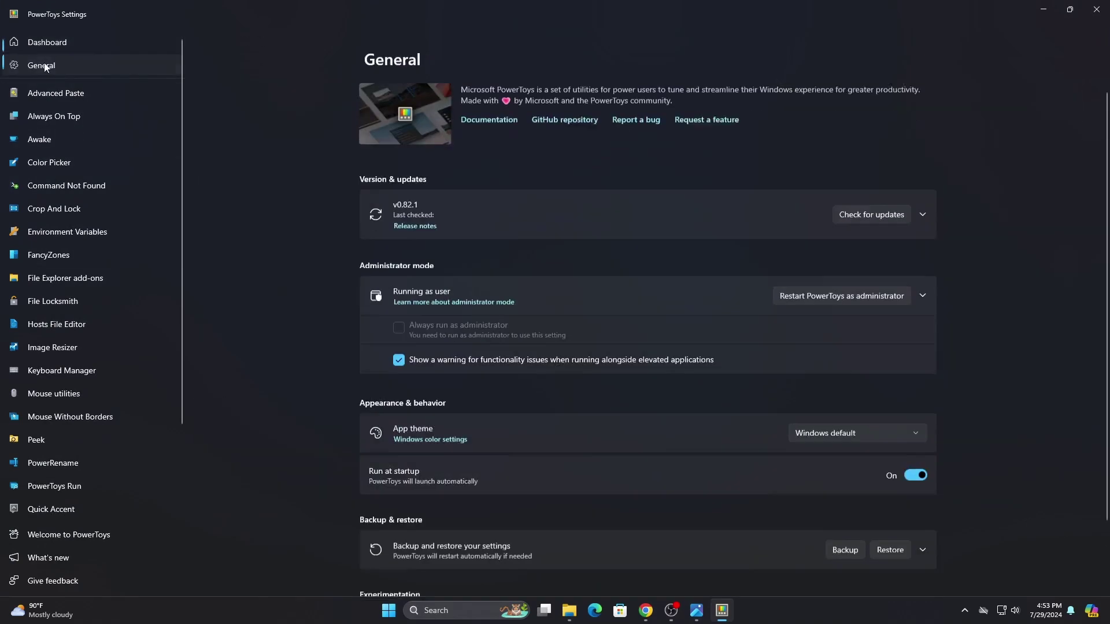
{"action": "scroll", "coordinate": [537, 348], "scroll_direction": "down", "scroll_amount": 3}
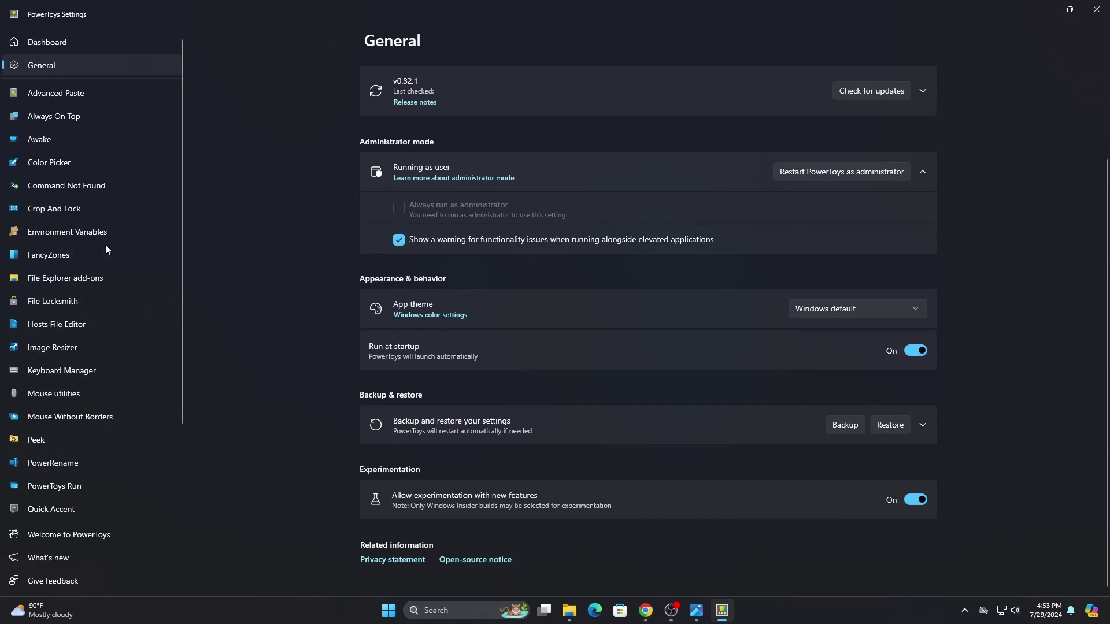
{"action": "scroll", "coordinate": [87, 428], "scroll_direction": "down", "scroll_amount": 3}
{"action": "scroll", "coordinate": [88, 428], "scroll_direction": "down", "scroll_amount": 1}
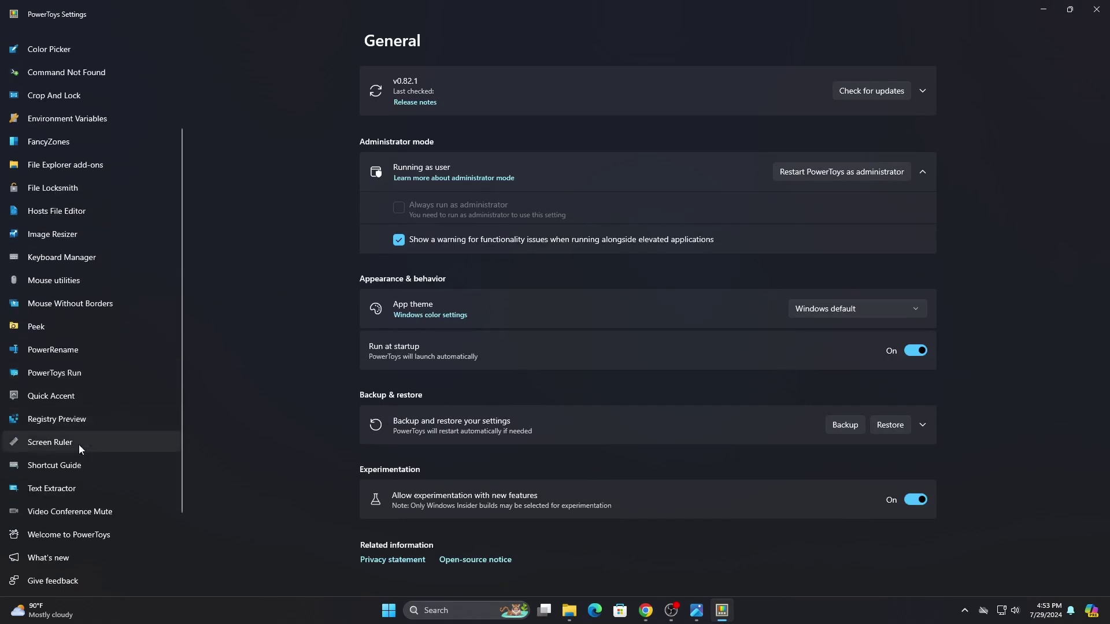
{"action": "left_click", "coordinate": [48, 489]}
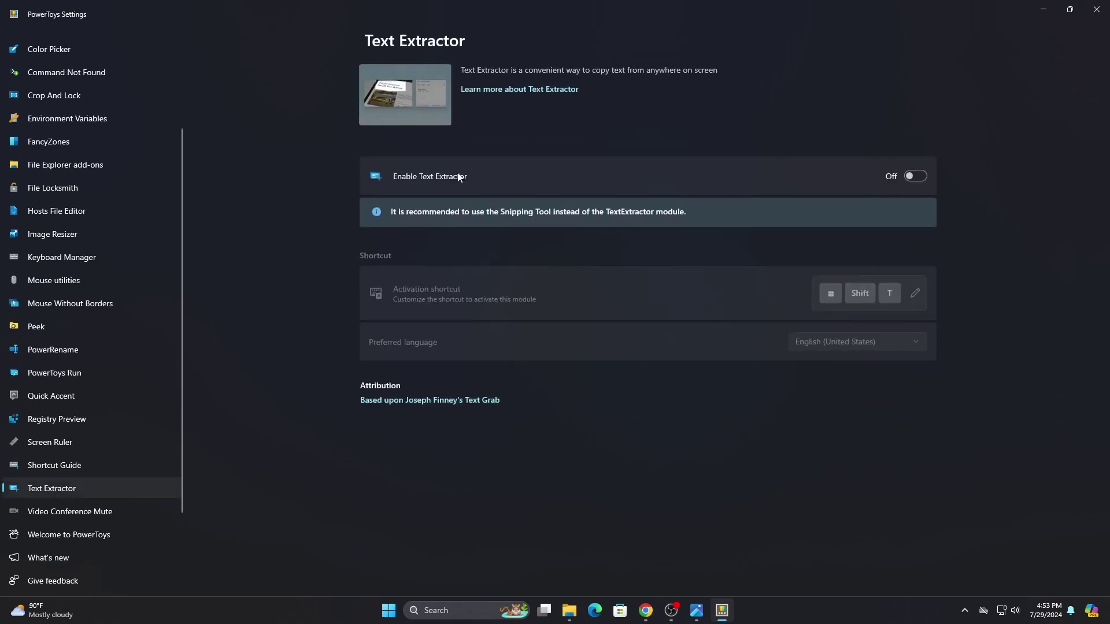
{"action": "left_click", "coordinate": [915, 177]}
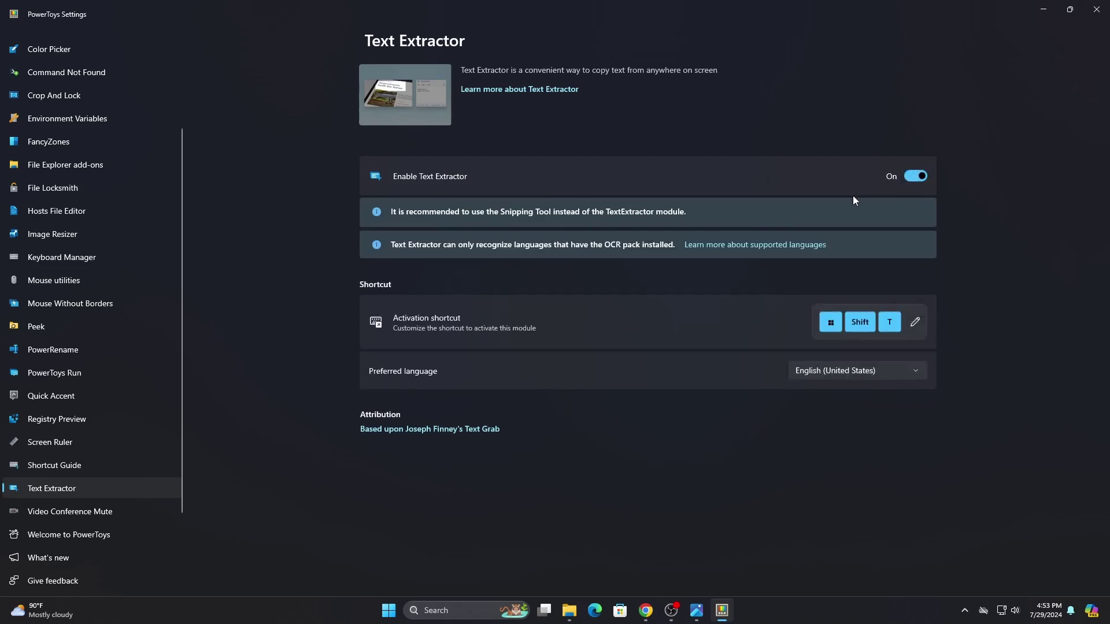
Step: Review the activation shortcut without changing it and minimize PowerToys settings
{"action": "left_click", "coordinate": [839, 322]}
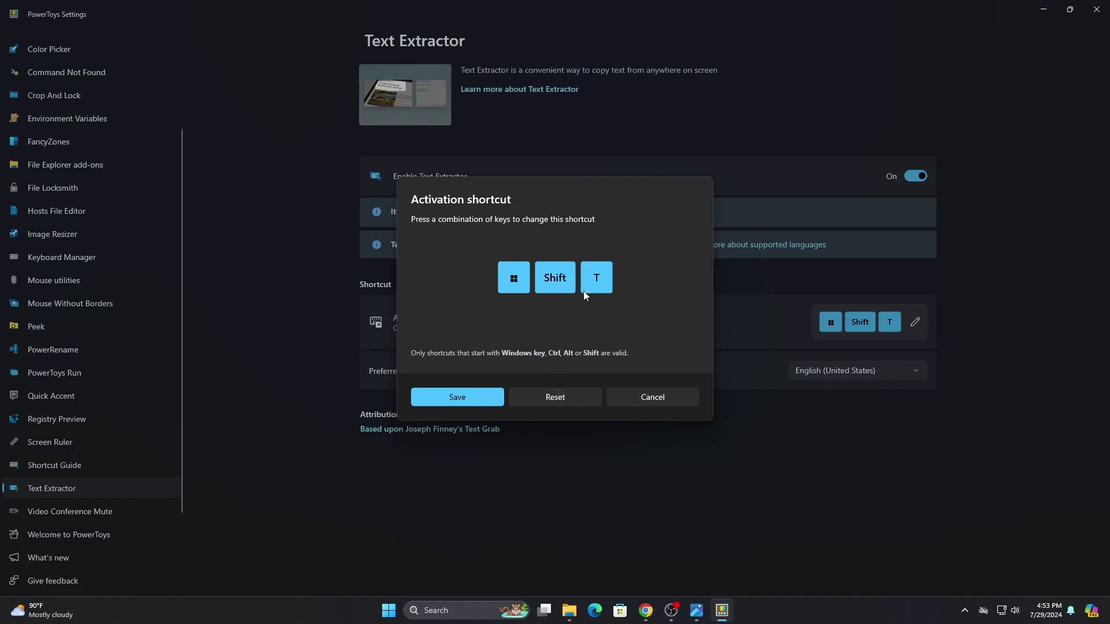
{"action": "left_click", "coordinate": [650, 398]}
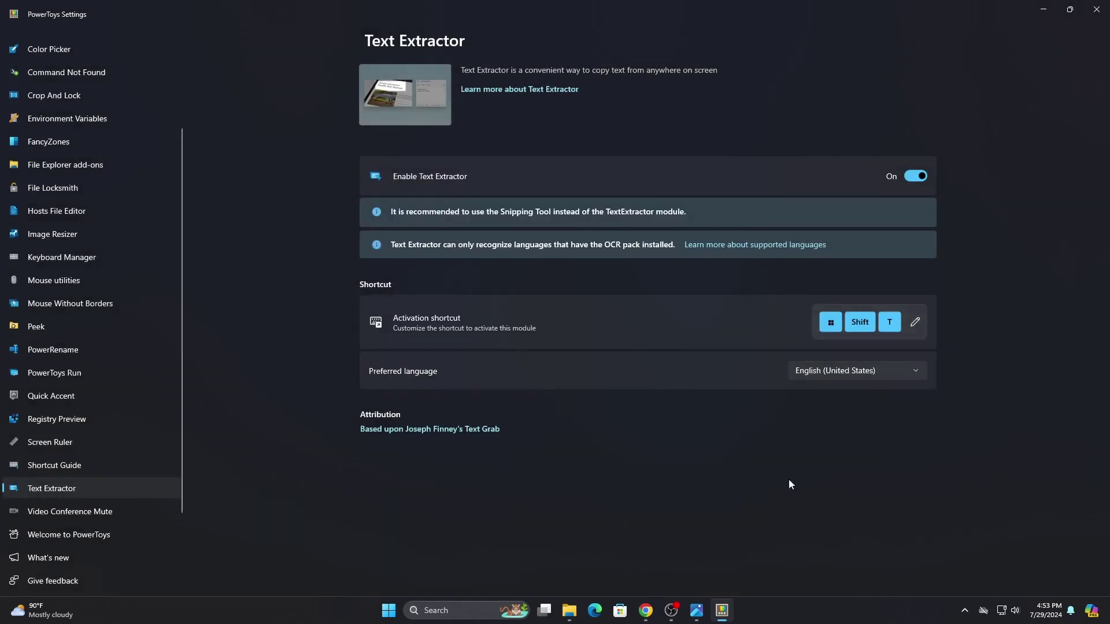
{"action": "left_click", "coordinate": [1045, 8]}
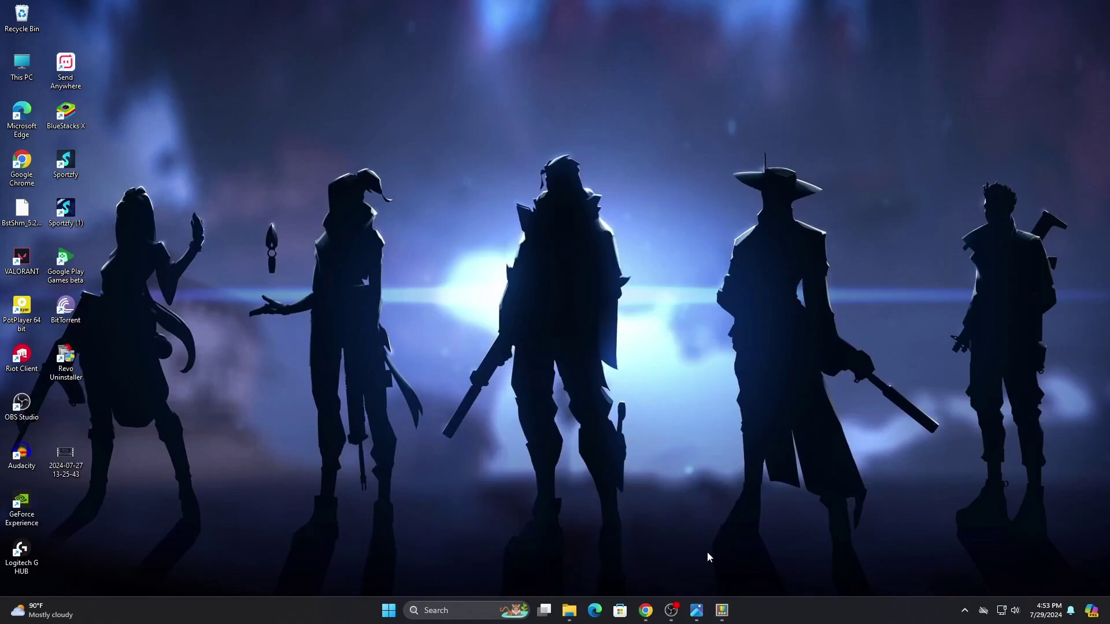
Step: Capture the Tech Mash image's paragraph with Text Extractor (Win+Shift+T) over the text area
{"action": "left_click", "coordinate": [703, 609]}
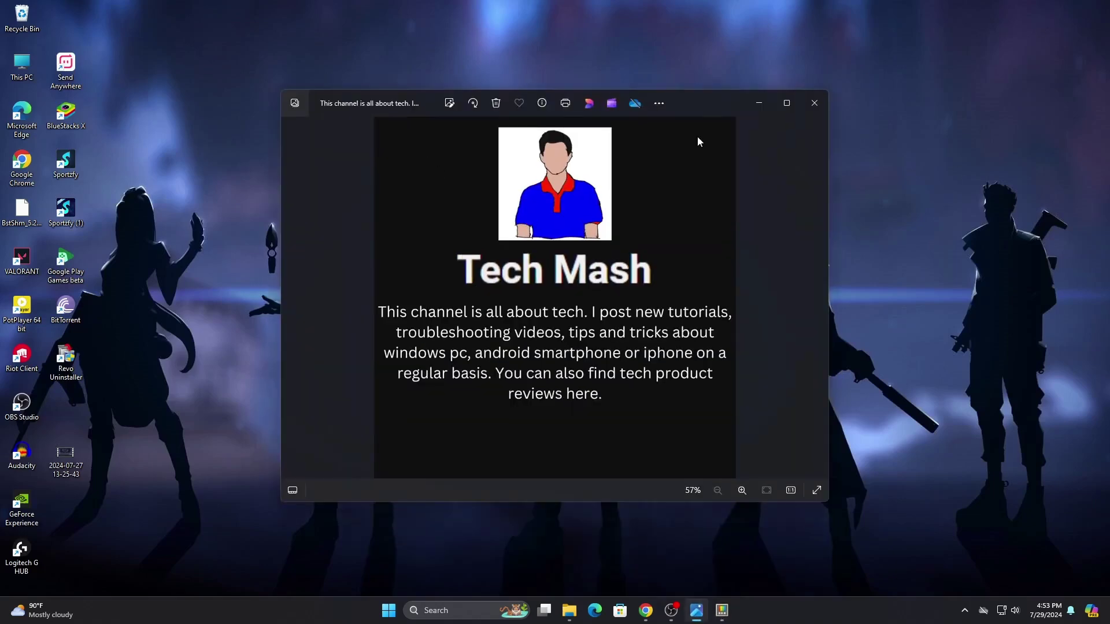
{"action": "left_click", "coordinate": [785, 105]}
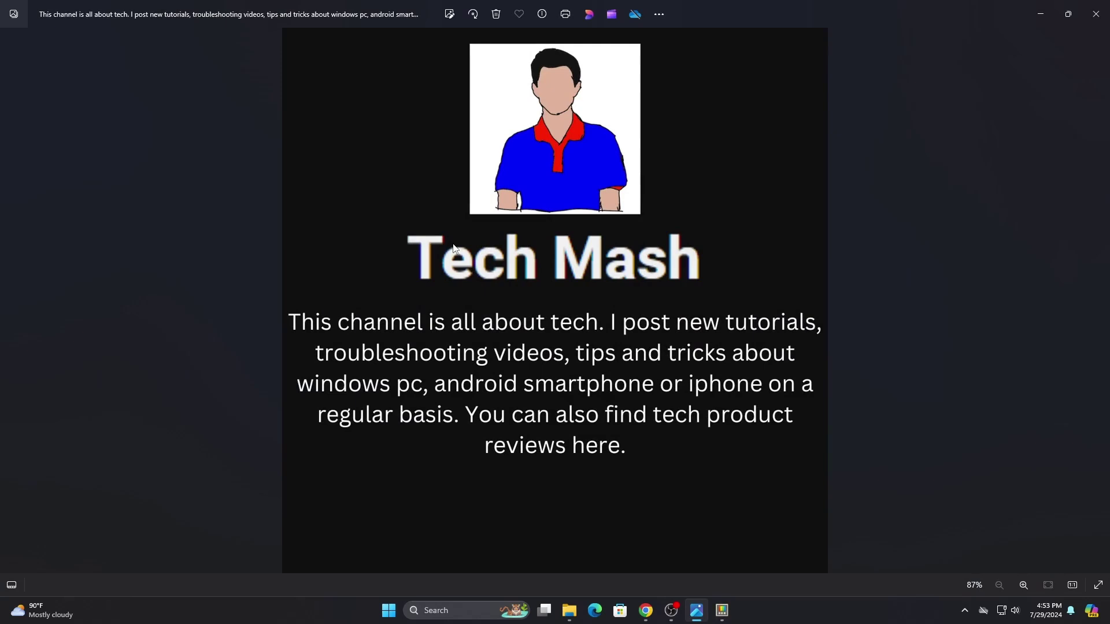
{"action": "key", "text": "super+shift+t"}
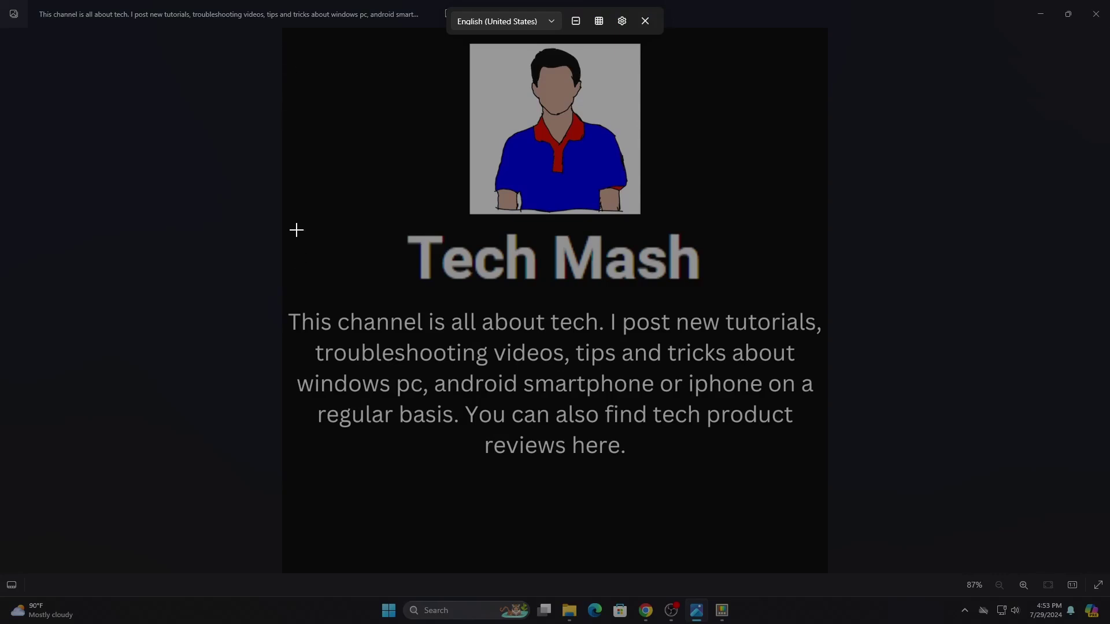
{"action": "mouse_move", "coordinate": [290, 208]}
{"action": "left_mouse_down"}
{"action": "mouse_move", "coordinate": [742, 427]}
{"action": "mouse_move", "coordinate": [824, 450]}
{"action": "mouse_move", "coordinate": [823, 479]}
{"action": "left_mouse_up"}
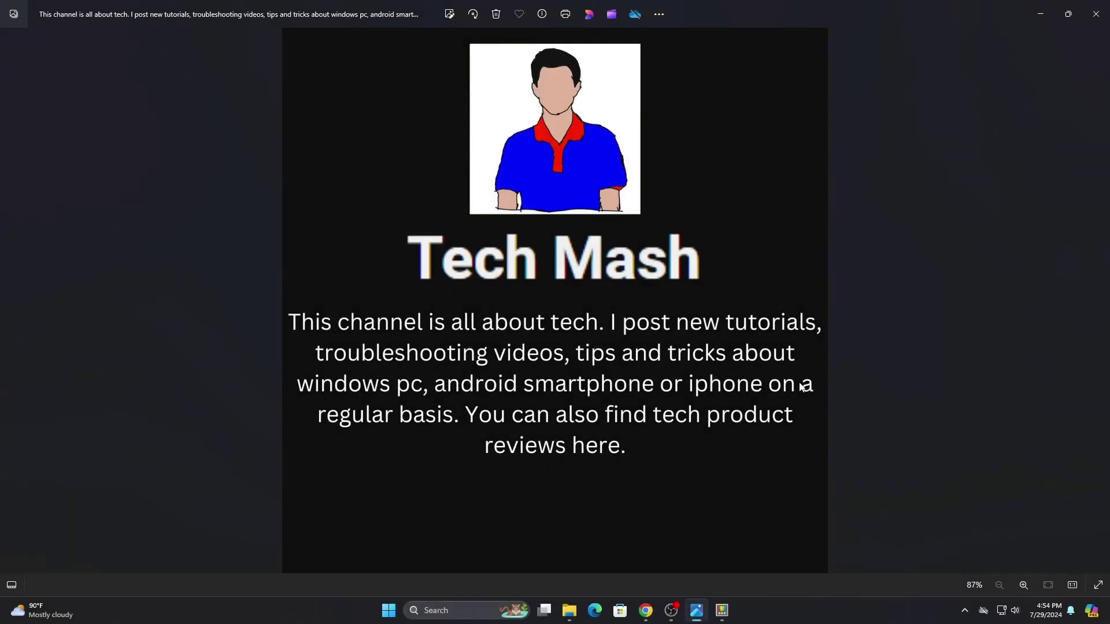
Step: Create a new text document on the desktop and open it in Notepad
{"action": "left_click", "coordinate": [1040, 21]}
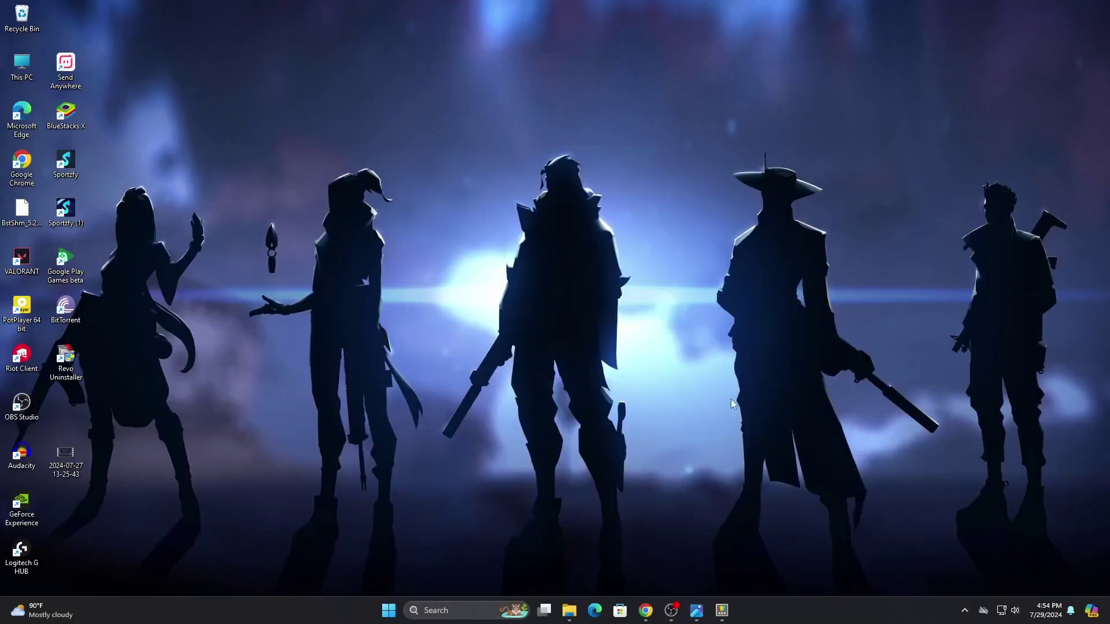
{"action": "right_click", "coordinate": [577, 394]}
{"action": "mouse_move", "coordinate": [609, 322]}
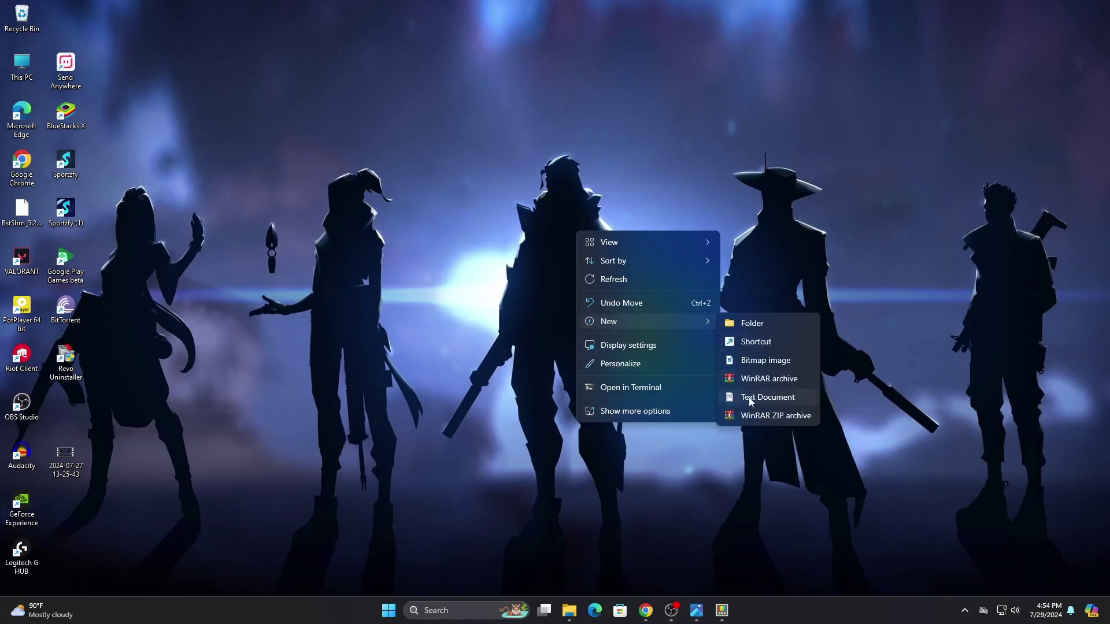
{"action": "left_click", "coordinate": [747, 392]}
{"action": "double_click", "coordinate": [597, 404]}
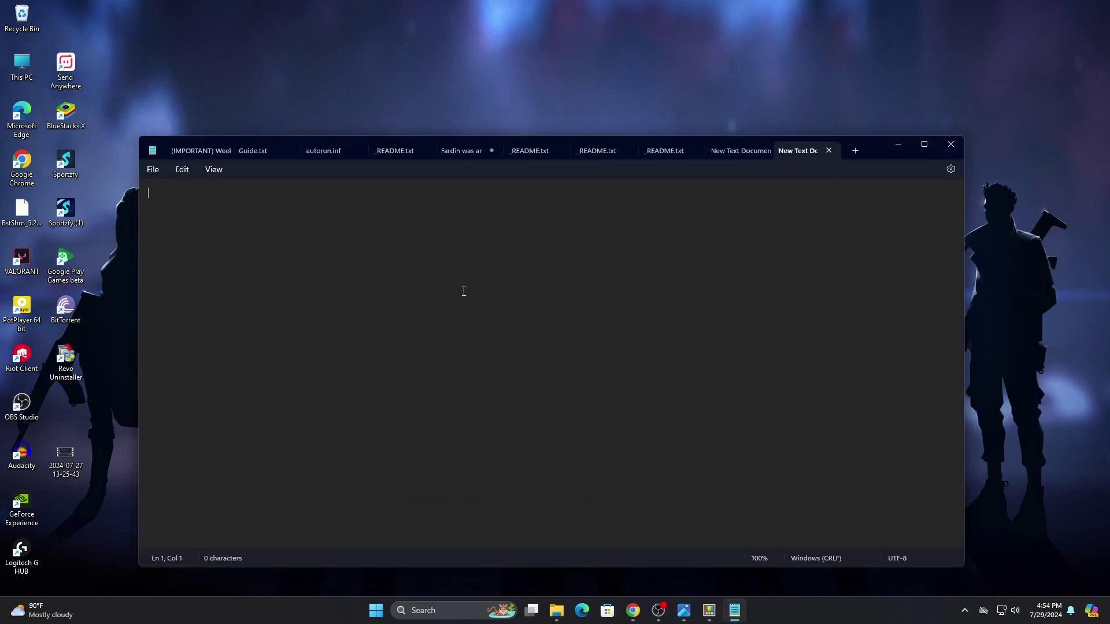
Step: Paste the captured Tech Mash text into Notepad and select it all
{"action": "type", "text": "Tech Mash his channel is all about tech. I post new tutorials, troubleshooting videos, tips and tricks about windows pc, android smartphone or iphone on a regular basis. You can also find tech product r eVieWS here."}
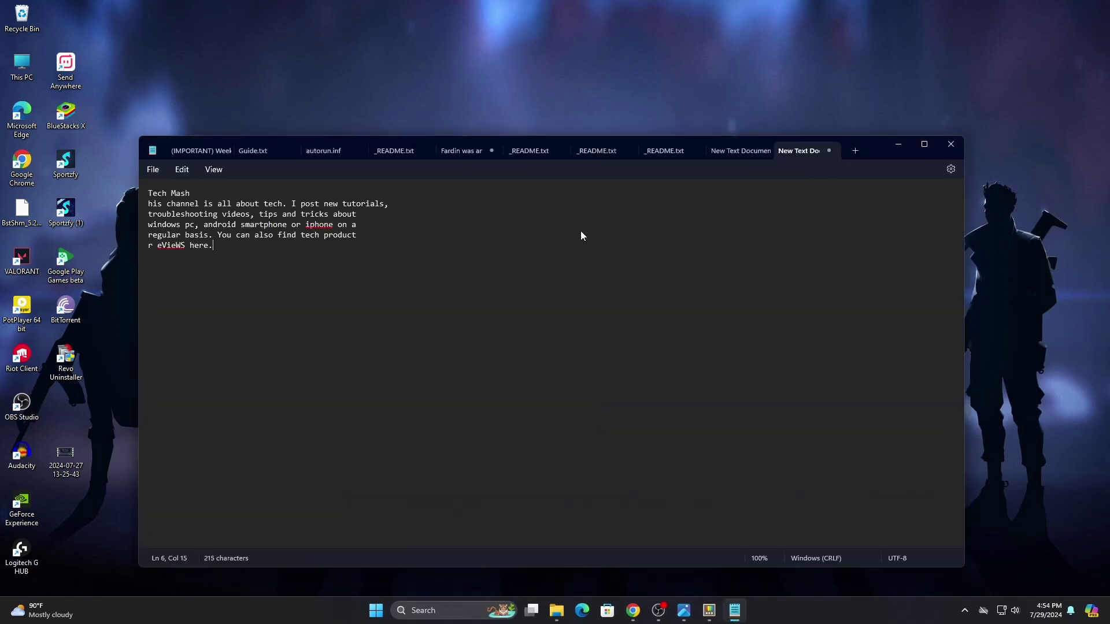
{"action": "left_click", "coordinate": [922, 145]}
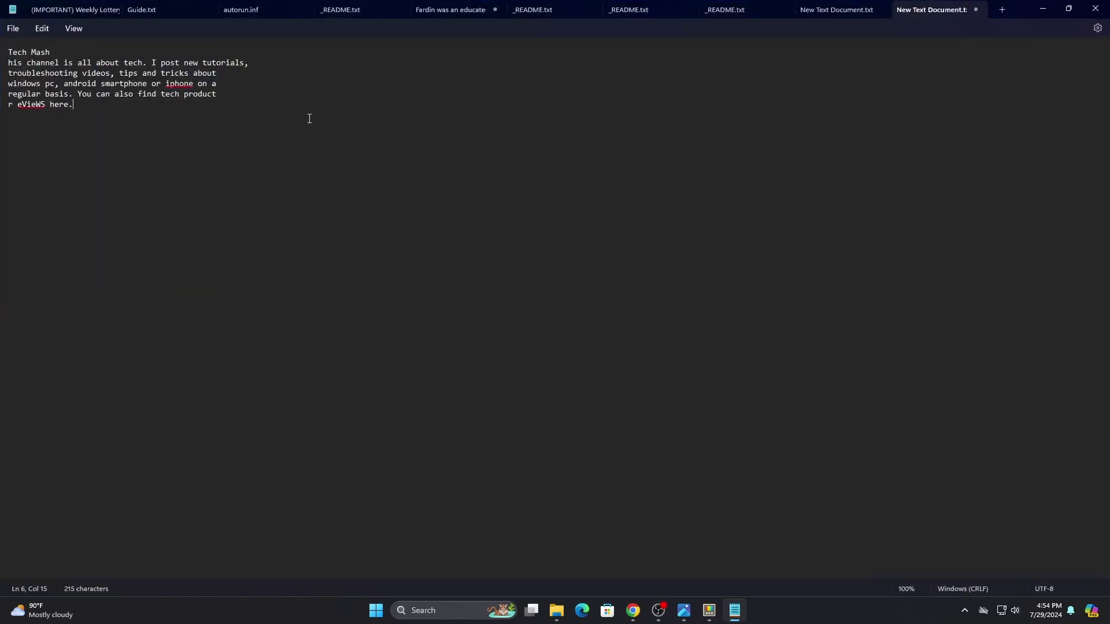
{"action": "scroll", "coordinate": [170, 186], "scroll_direction": "up", "scroll_amount": 7, "text": "ctrl"}
{"action": "scroll", "coordinate": [139, 139], "scroll_direction": "up", "scroll_amount": 7, "text": "ctrl"}
{"action": "left_click_drag", "start_coordinate": [8, 57], "coordinate": [432, 177]}
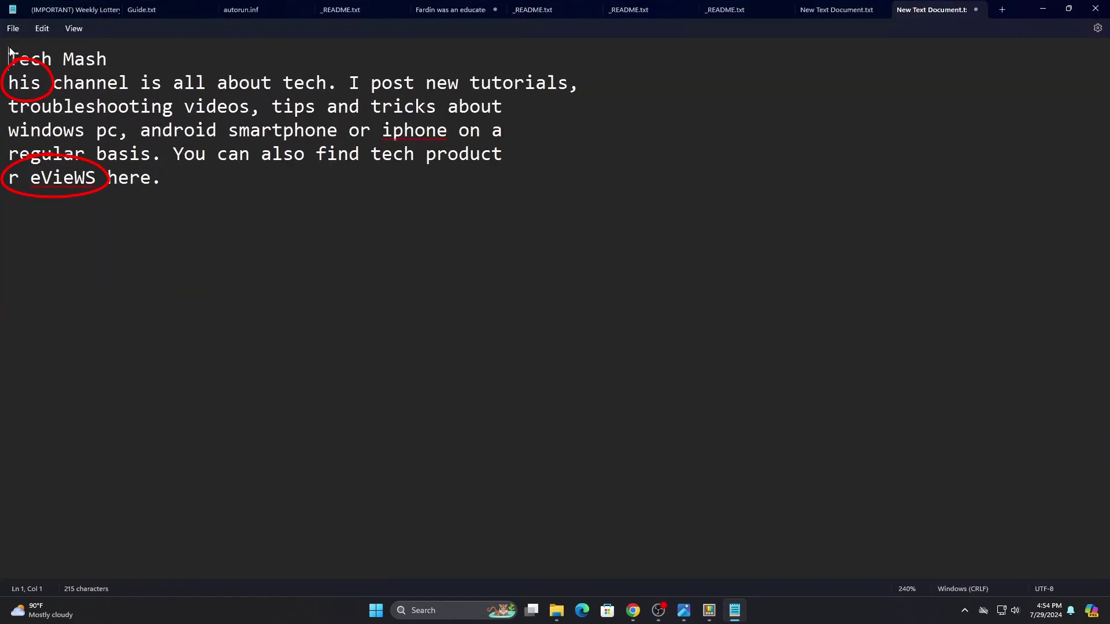
Step: Place the Tech Mash image beside the notes to compare the pasted text
{"action": "left_click", "coordinate": [684, 611]}
{"action": "left_click", "coordinate": [1060, 15]}
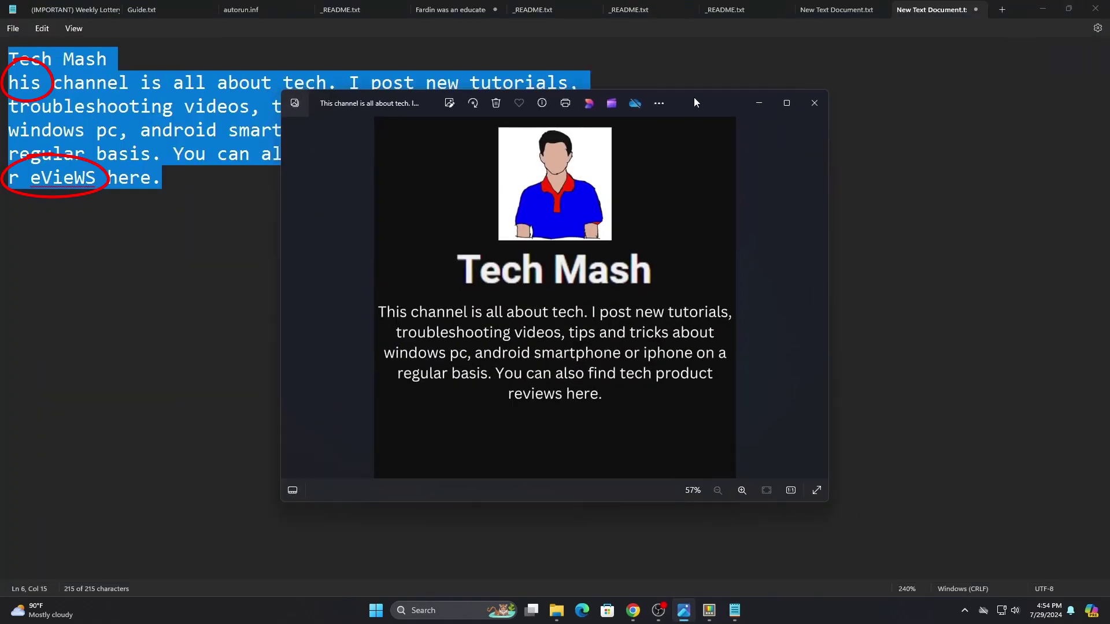
{"action": "mouse_move", "coordinate": [694, 97]}
{"action": "left_mouse_down"}
{"action": "mouse_move", "coordinate": [924, 67]}
{"action": "mouse_move", "coordinate": [981, 71]}
{"action": "left_mouse_up"}
{"action": "left_click", "coordinate": [506, 343]}
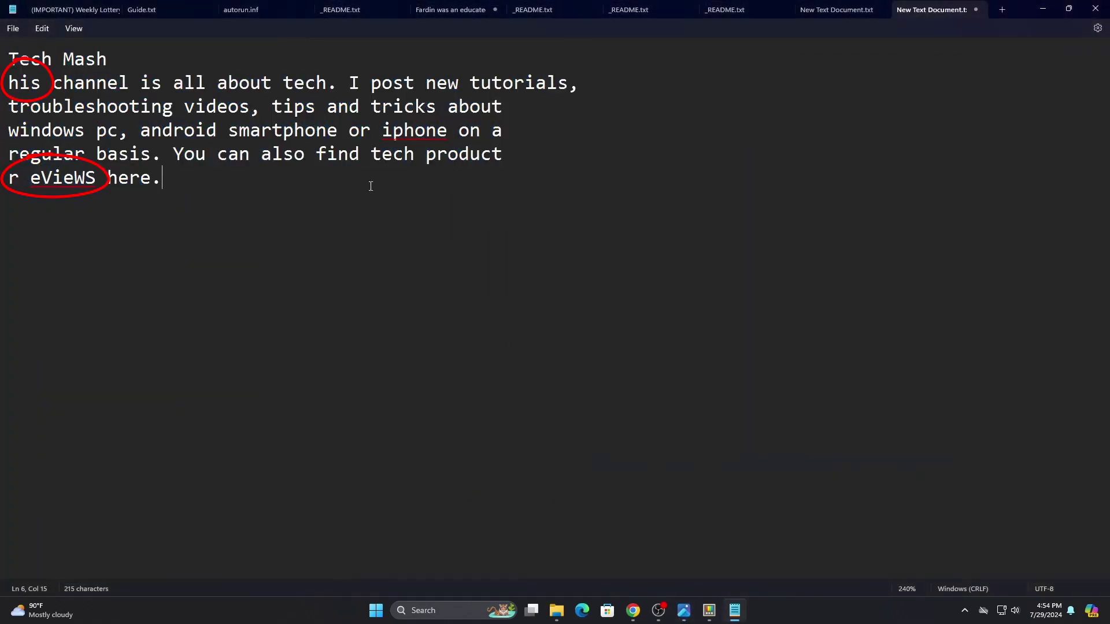
{"action": "left_click_drag", "start_coordinate": [209, 176], "coordinate": [16, 59]}
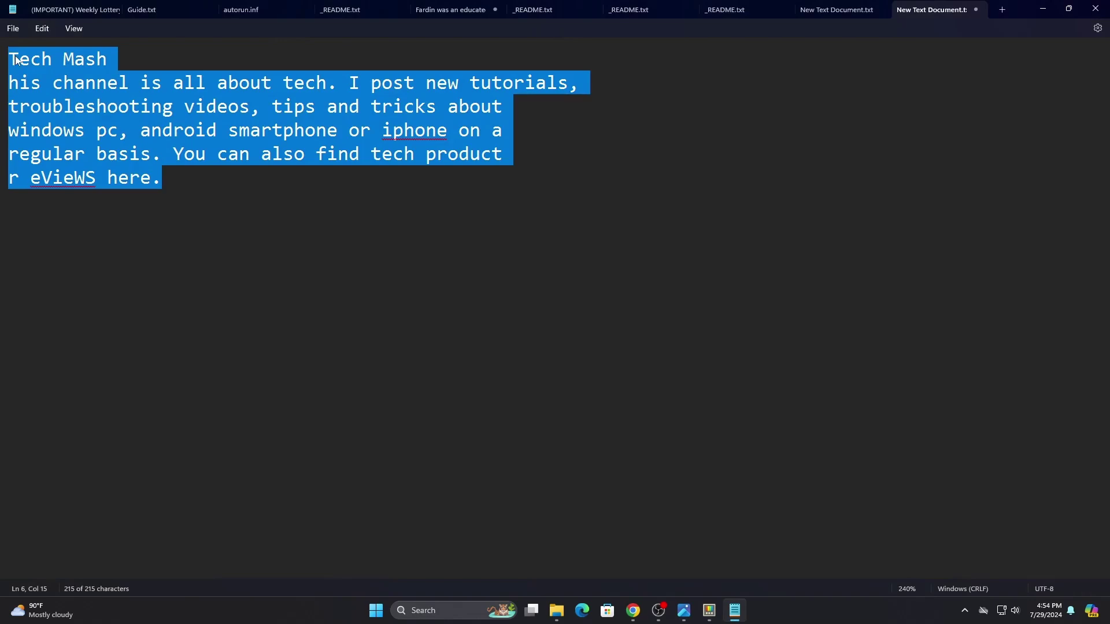
{"action": "key", "text": "Right"}
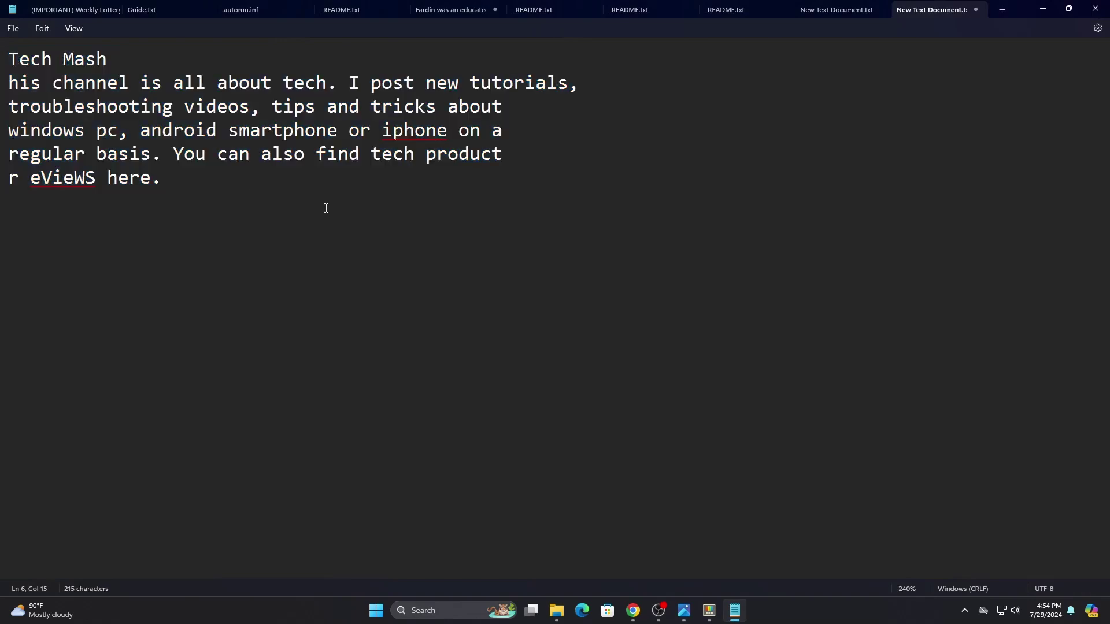
Step: Minimize Notepad and the image viewer so only the desktop shows
{"action": "left_click", "coordinate": [1033, 9]}
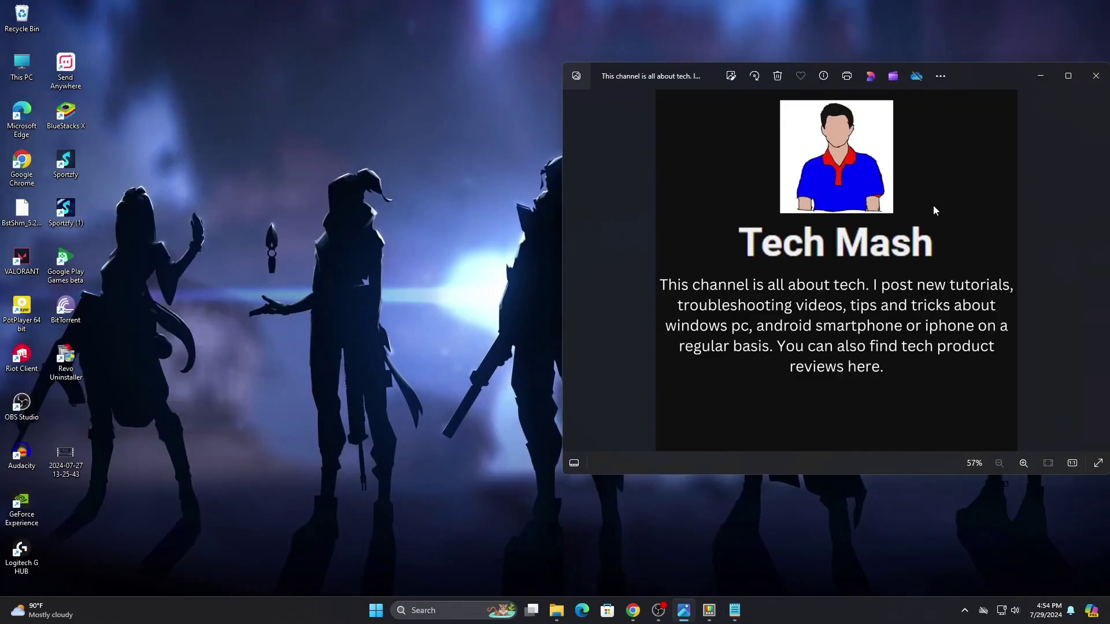
{"action": "left_click_drag", "start_coordinate": [1010, 76], "coordinate": [926, 71]}
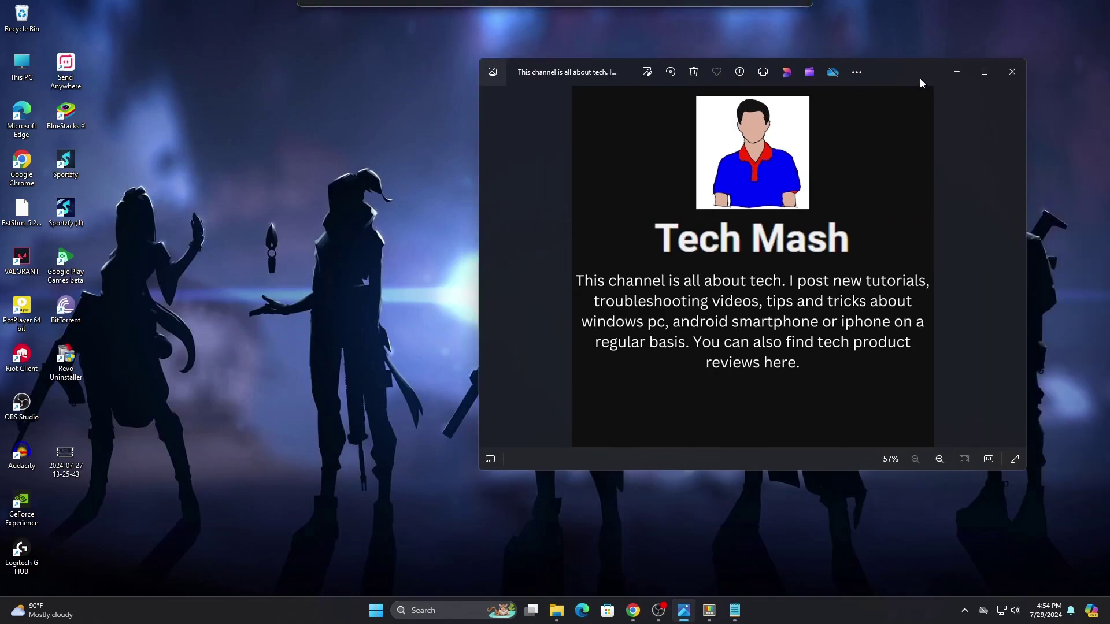
{"action": "left_click", "coordinate": [959, 75]}
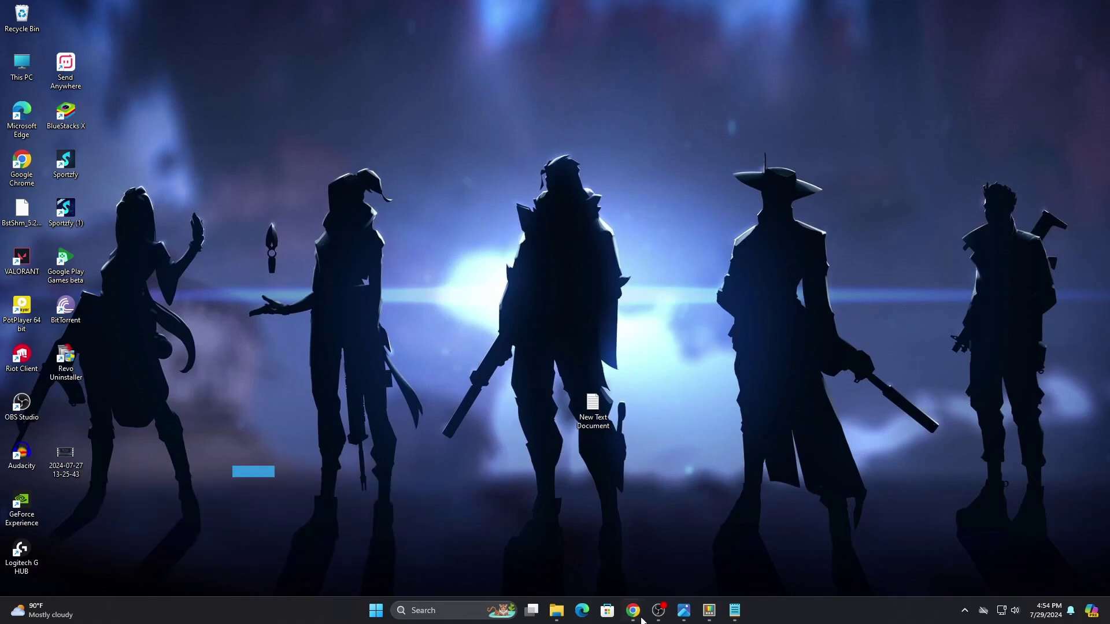
Step: In Chrome, drag the African Super Food image from Google Images into Google Lens
{"action": "left_click", "coordinate": [658, 561]}
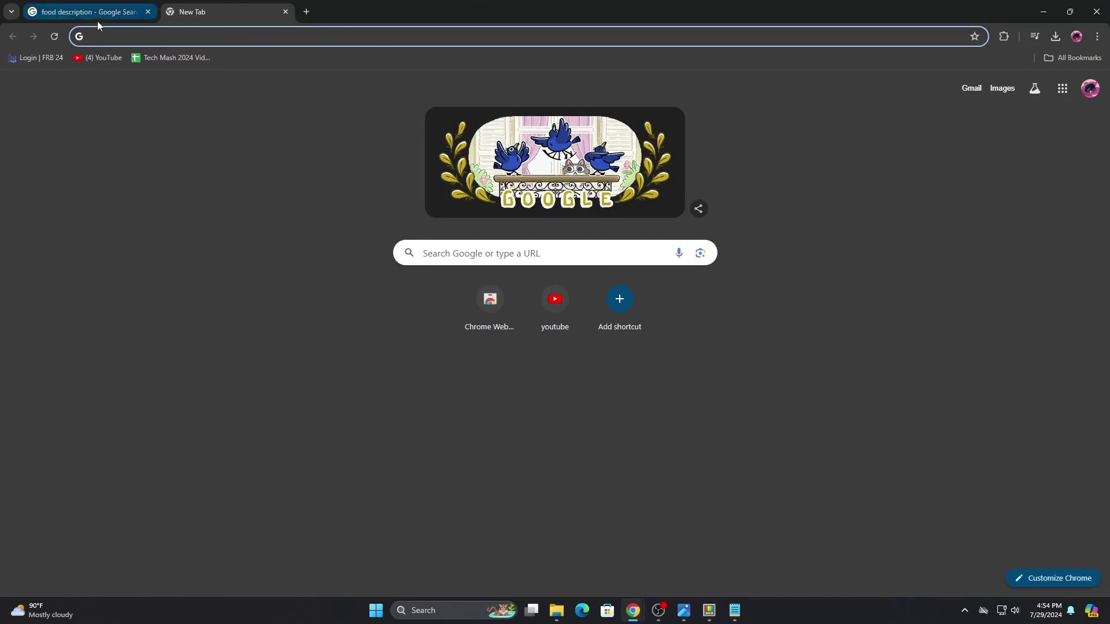
{"action": "left_click", "coordinate": [98, 20]}
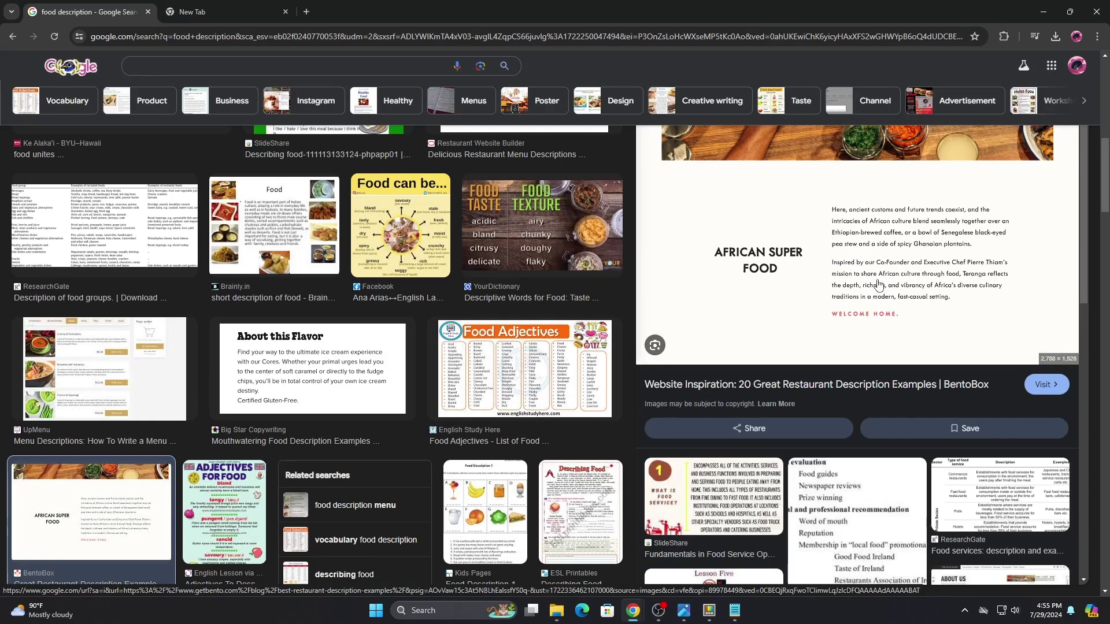
{"action": "left_click_drag", "start_coordinate": [878, 286], "coordinate": [842, 261]}
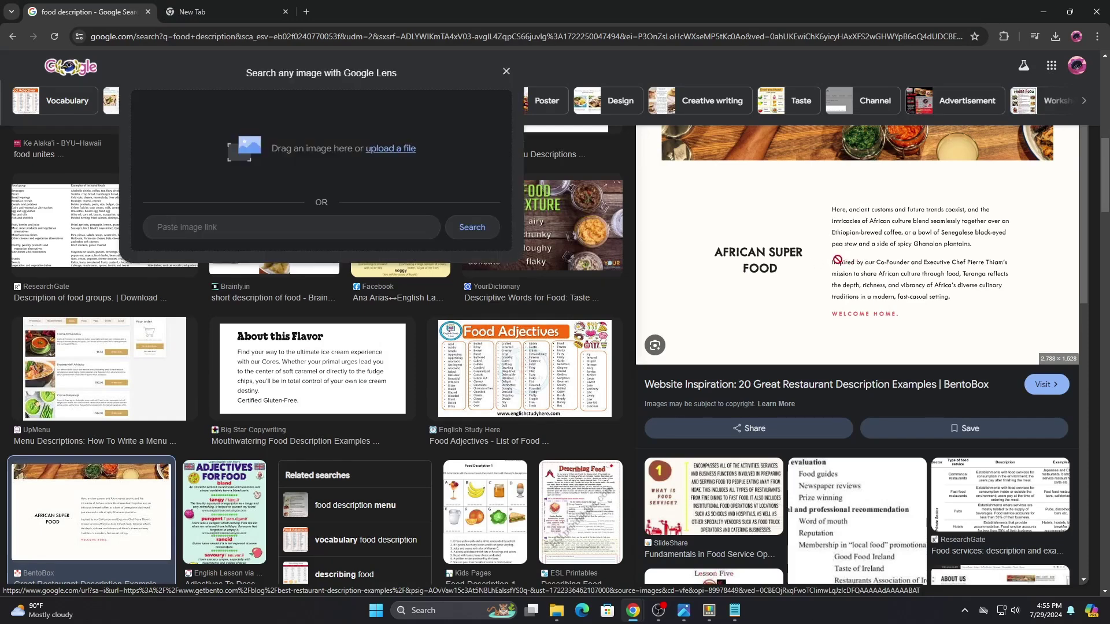
{"action": "left_click_drag", "start_coordinate": [842, 261], "coordinate": [375, 164]}
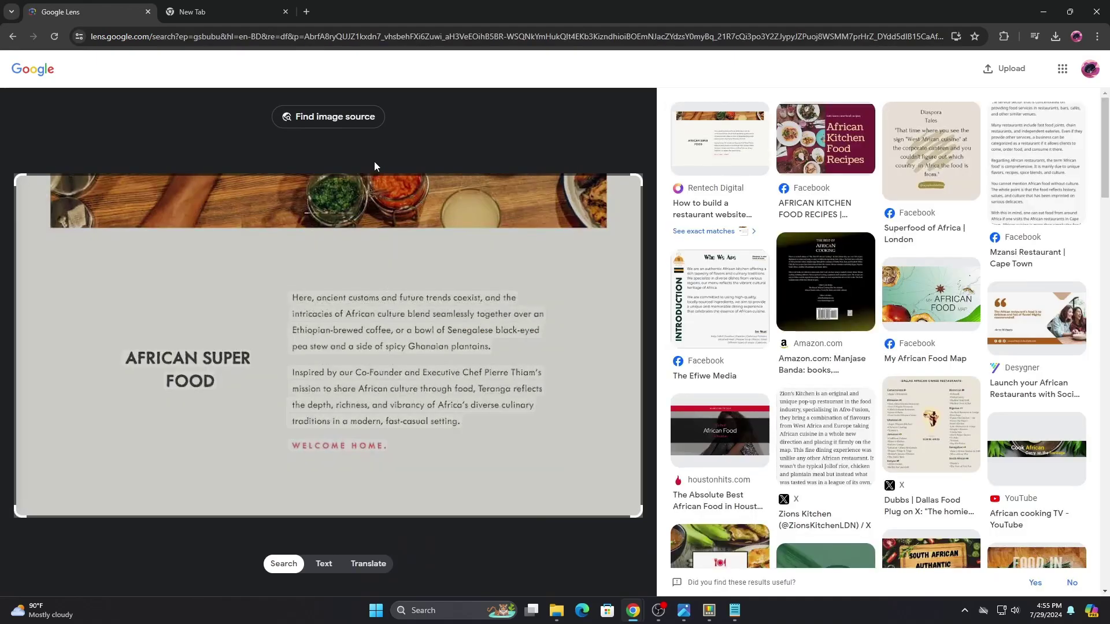
Step: Select the image passage from 'Here,' to 'setting.' in Lens and copy it
{"action": "left_click", "coordinate": [296, 299]}
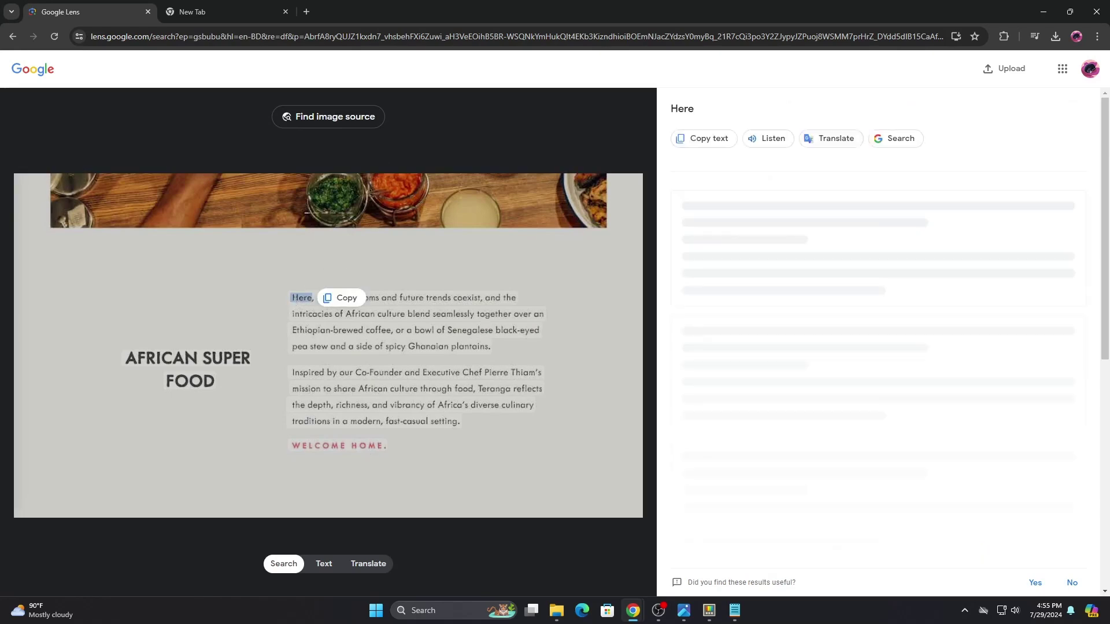
{"action": "left_click", "coordinate": [443, 422]}
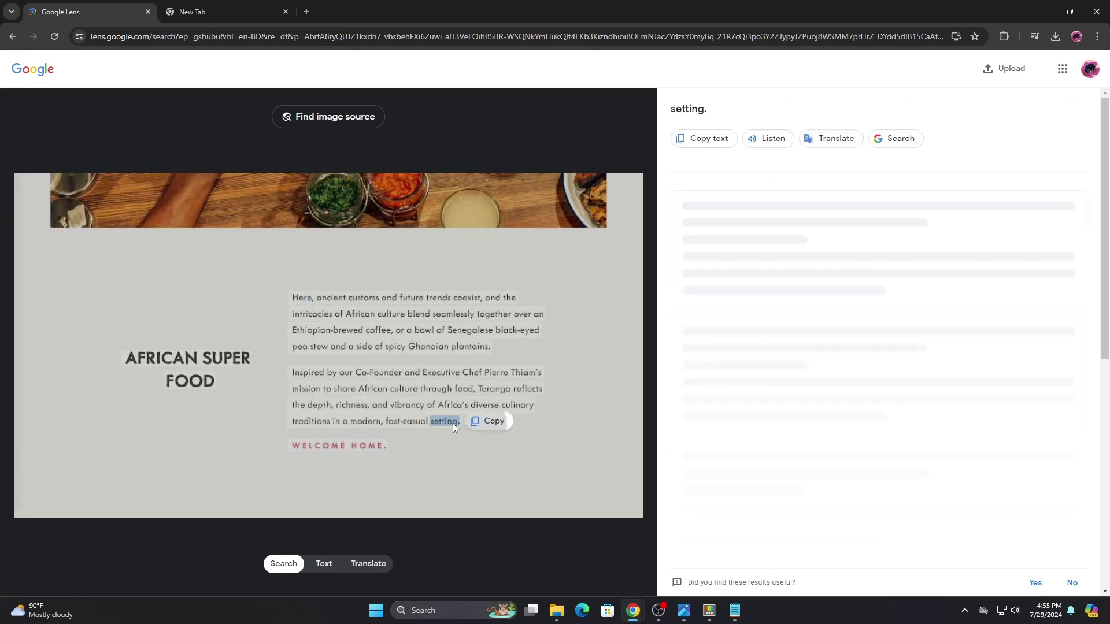
{"action": "left_click_drag", "start_coordinate": [293, 298], "coordinate": [458, 421]}
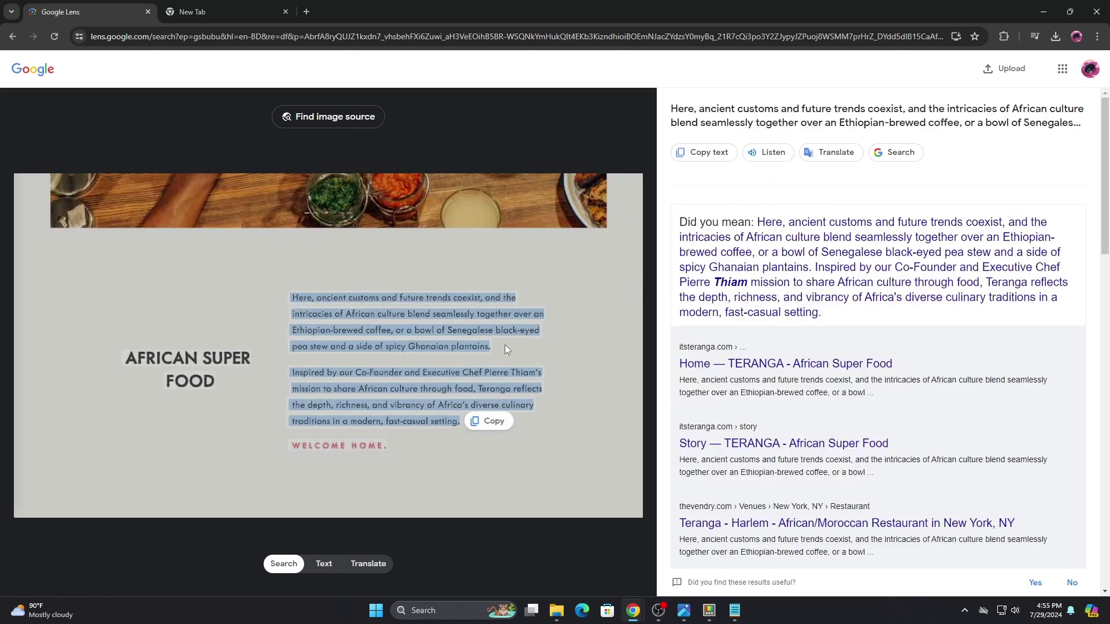
{"action": "left_click", "coordinate": [499, 424]}
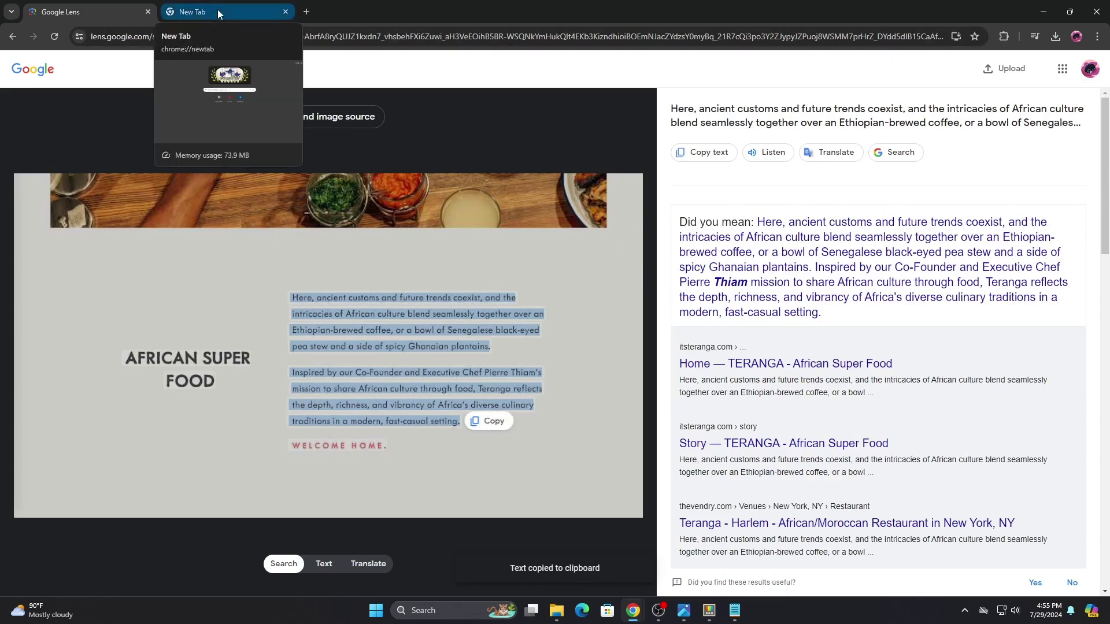
Step: Clear the selection and return to the image search results
{"action": "left_click", "coordinate": [12, 37]}
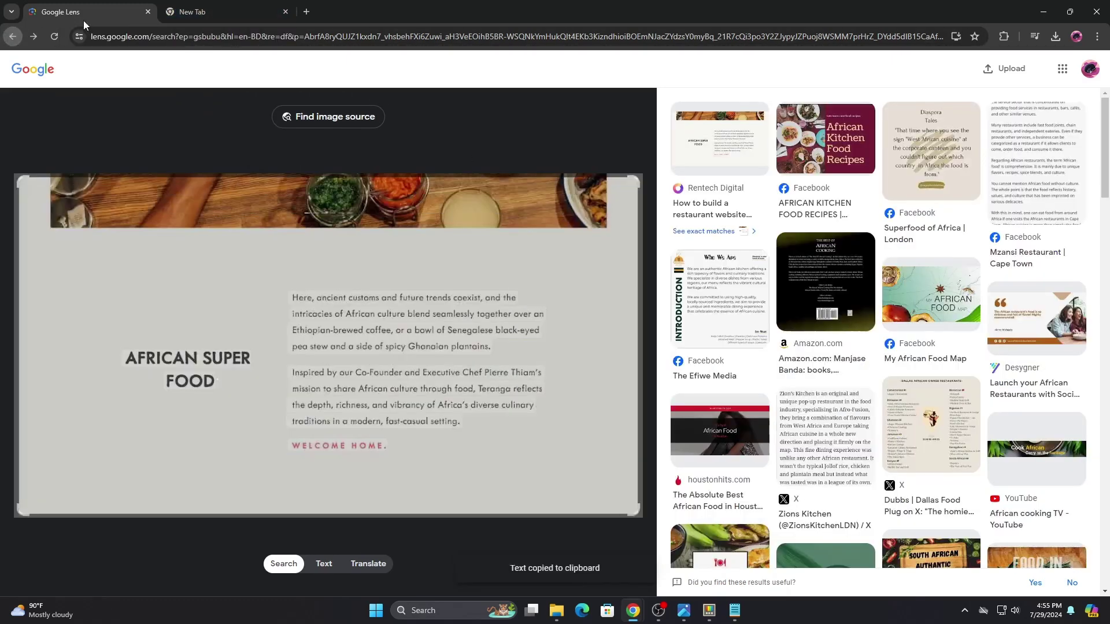
{"action": "left_click", "coordinate": [15, 41]}
Step: Search Google for the web store in a new tab and open the Chrome Web Store site
{"action": "left_click", "coordinate": [193, 11]}
{"action": "left_click", "coordinate": [169, 39]}
{"action": "left_click", "coordinate": [158, 316]}
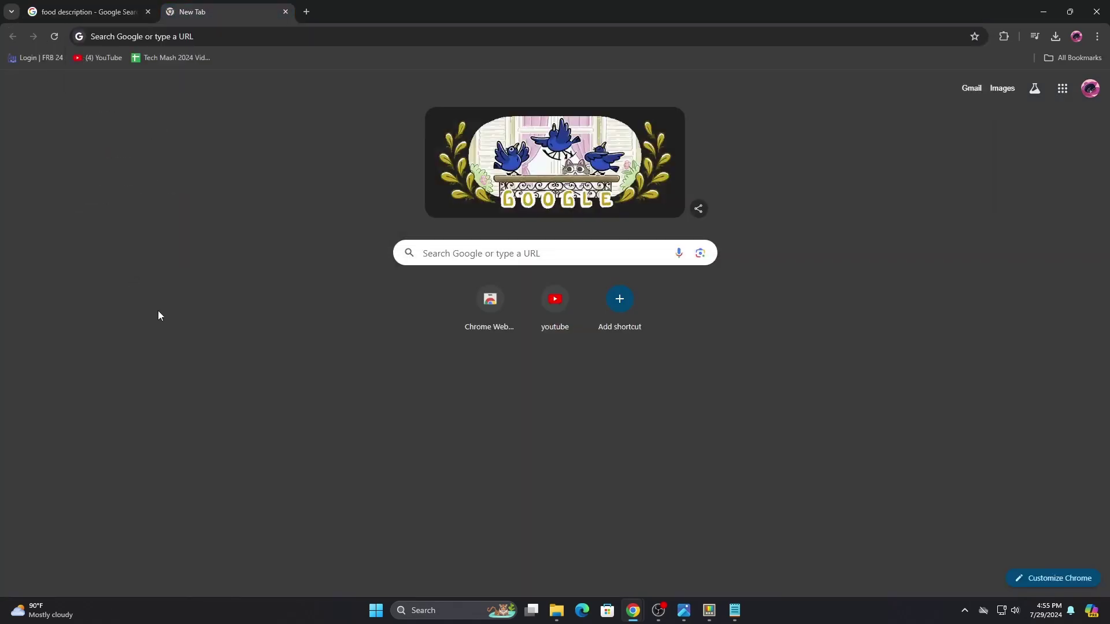
{"action": "left_click", "coordinate": [176, 39]}
{"action": "type", "text": "go"}
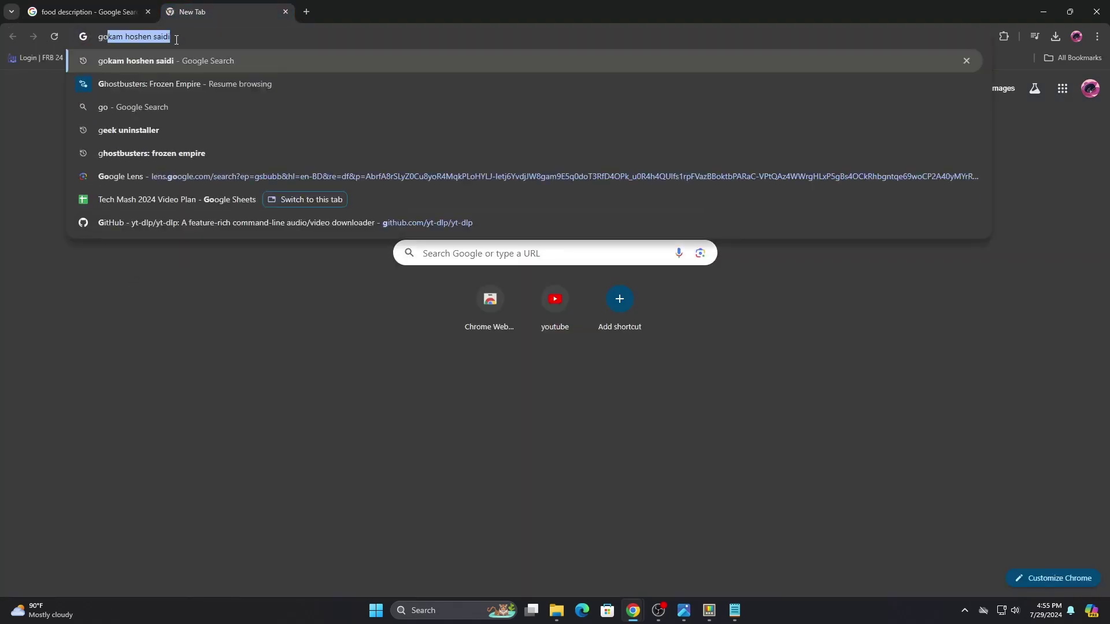
{"action": "type", "text": "ogle web store"}
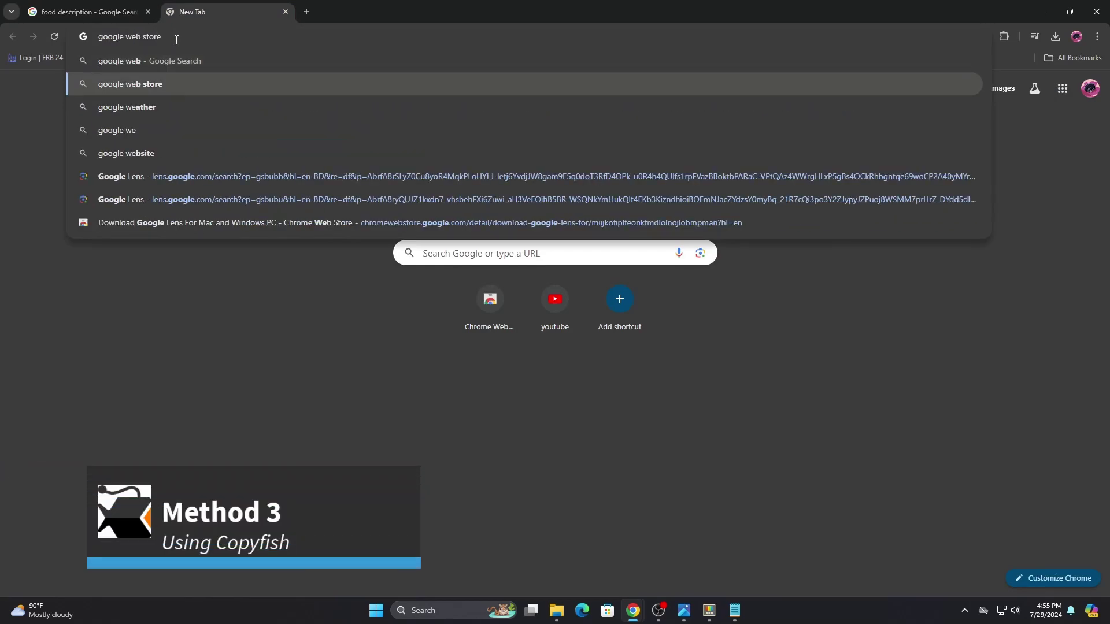
{"action": "key", "text": "Return"}
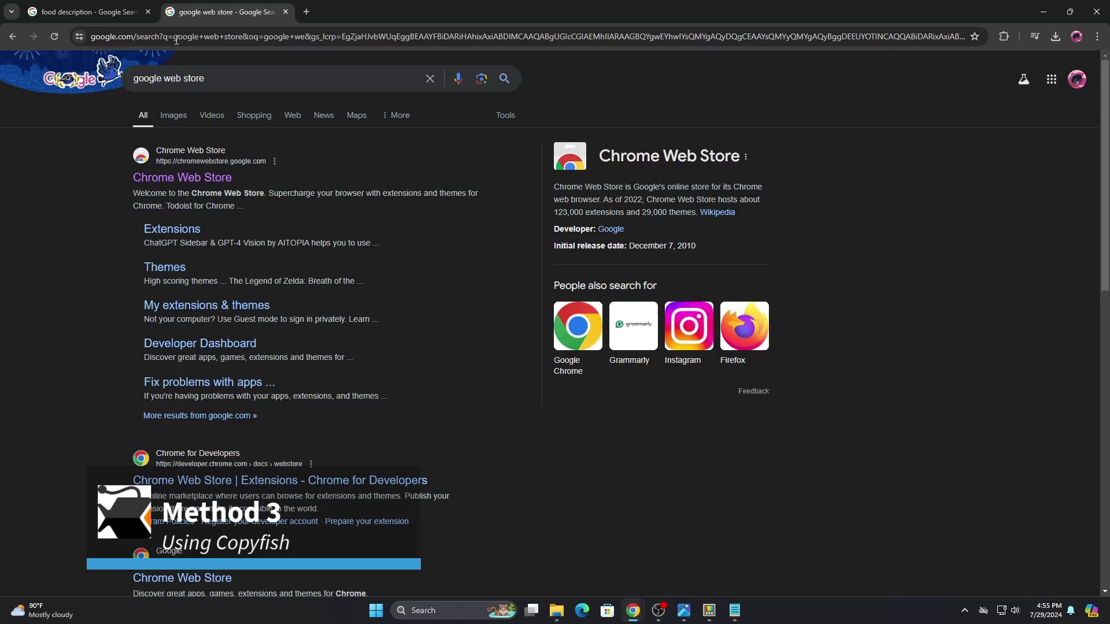
{"action": "left_click", "coordinate": [184, 179]}
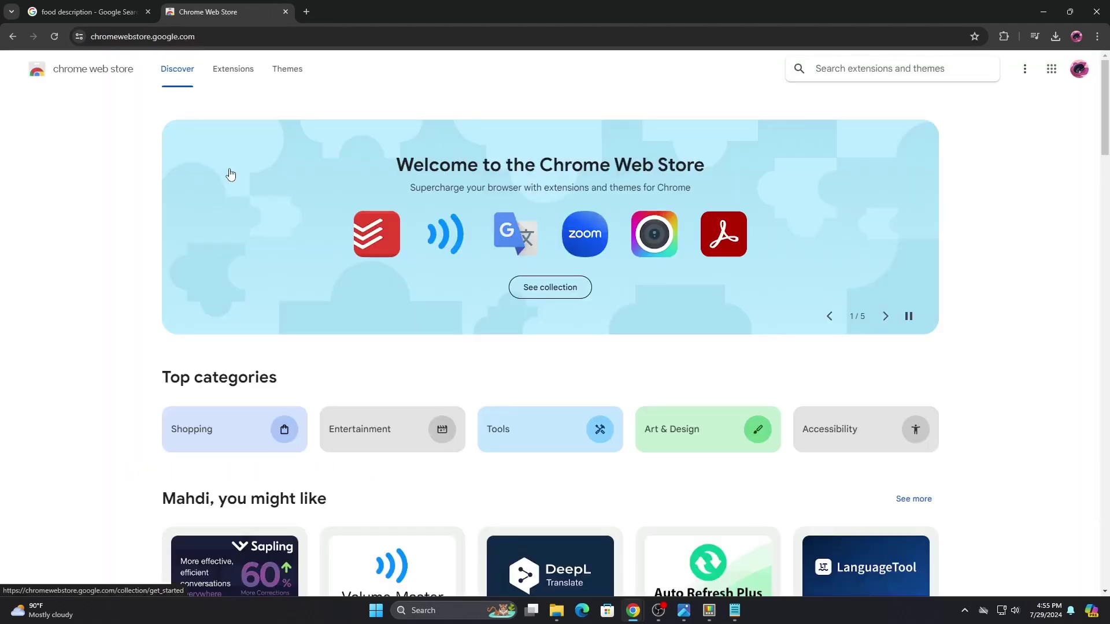
{"action": "scroll", "coordinate": [369, 381], "scroll_direction": "down", "scroll_amount": 3}
{"action": "scroll", "coordinate": [457, 364], "scroll_direction": "up", "scroll_amount": 3}
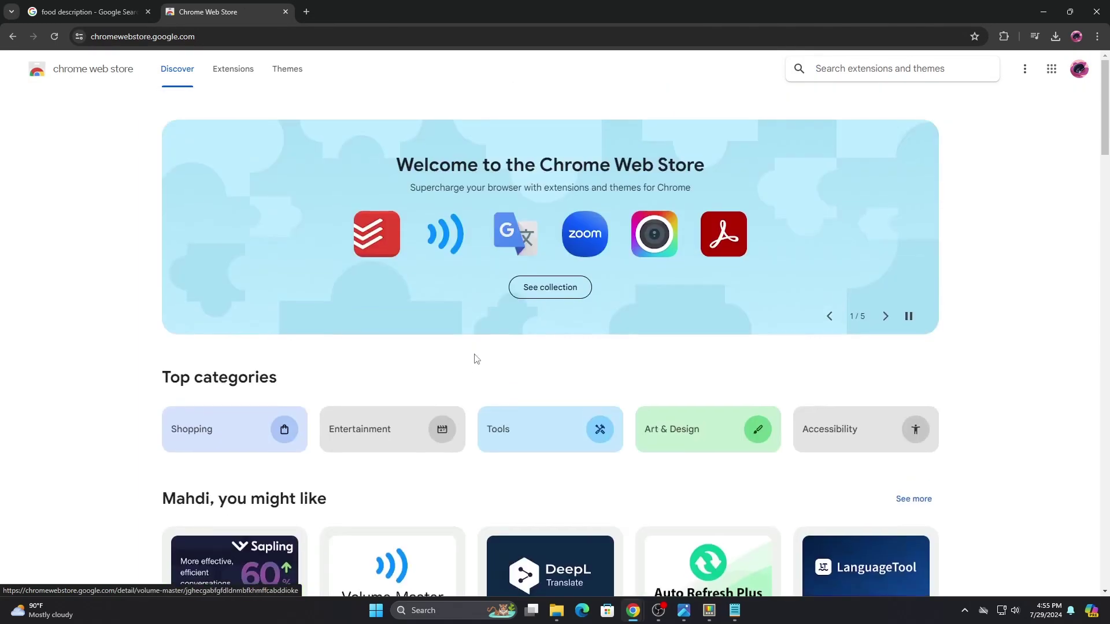
Step: Search the store for 'ocr copy', open Copyfish and remove the existing installation
{"action": "left_click", "coordinate": [829, 72]}
{"action": "type", "text": "ocr copy"}
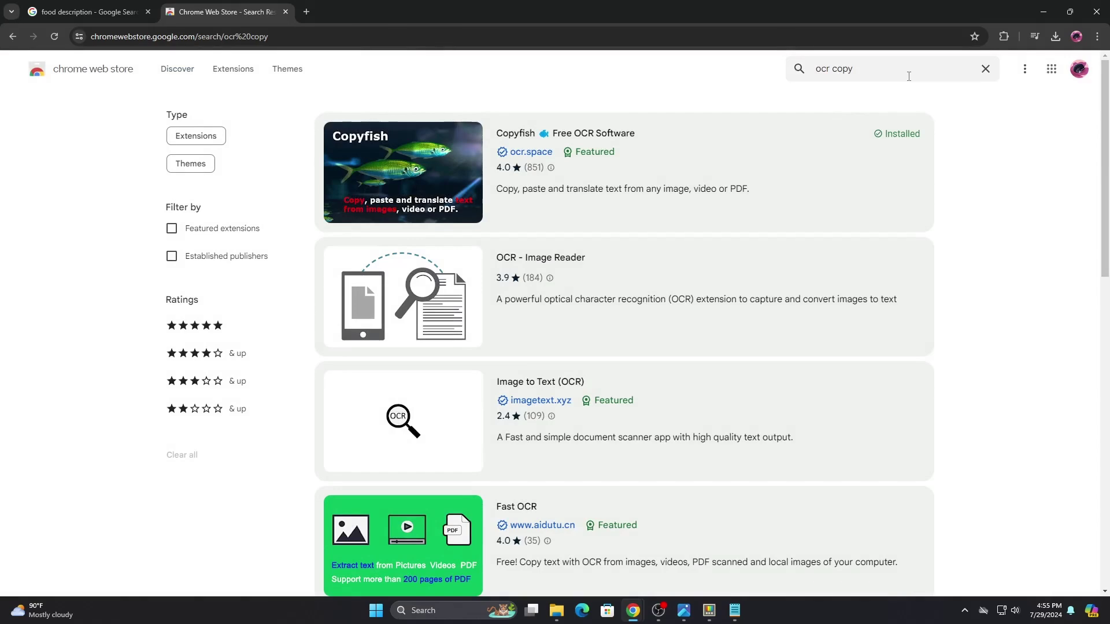
{"action": "left_click", "coordinate": [451, 159]}
{"action": "left_click", "coordinate": [815, 124]}
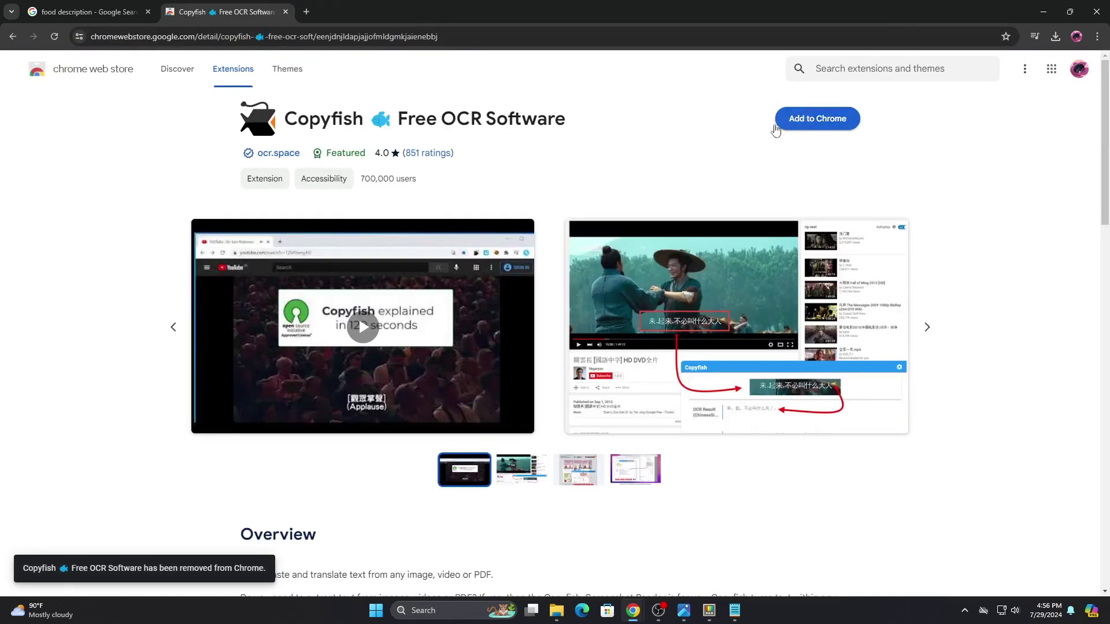
Step: Add Copyfish to Chrome again, confirm the extension and dismiss the added notice
{"action": "left_click", "coordinate": [811, 129]}
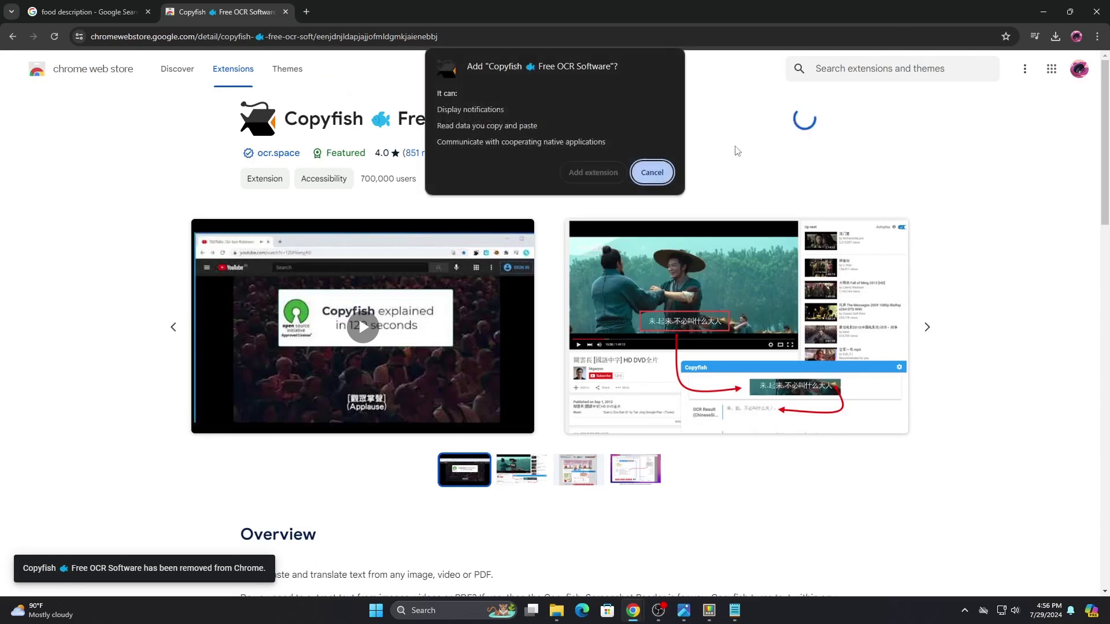
{"action": "left_click", "coordinate": [581, 176]}
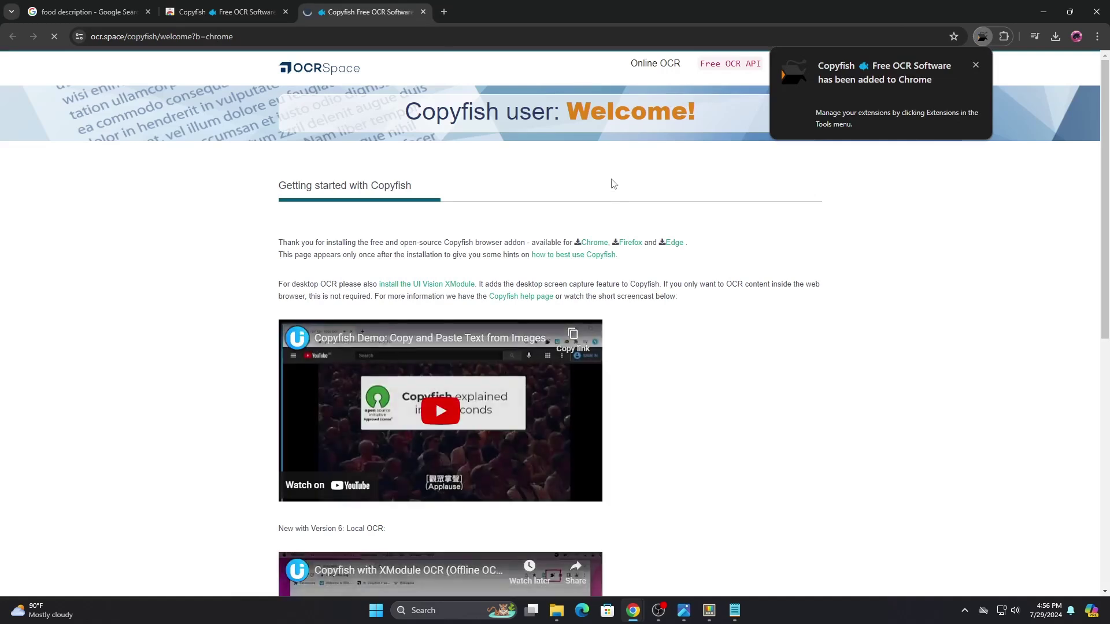
{"action": "left_click", "coordinate": [973, 63]}
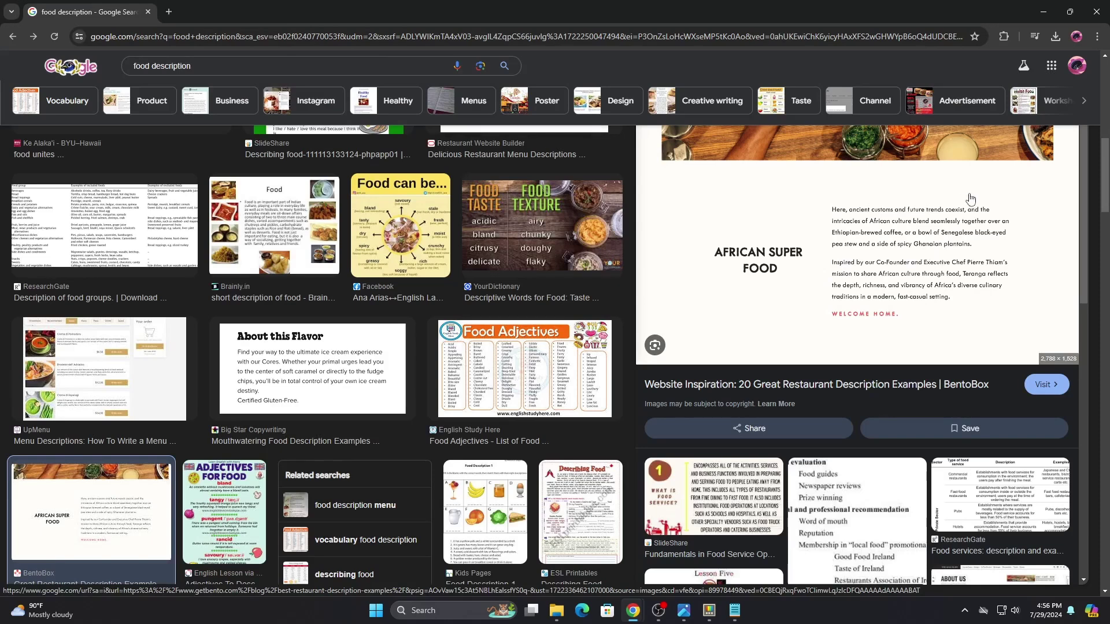
Step: Start a Copyfish grab, capture the African Super Food text area and open the result page
{"action": "left_click", "coordinate": [1005, 38]}
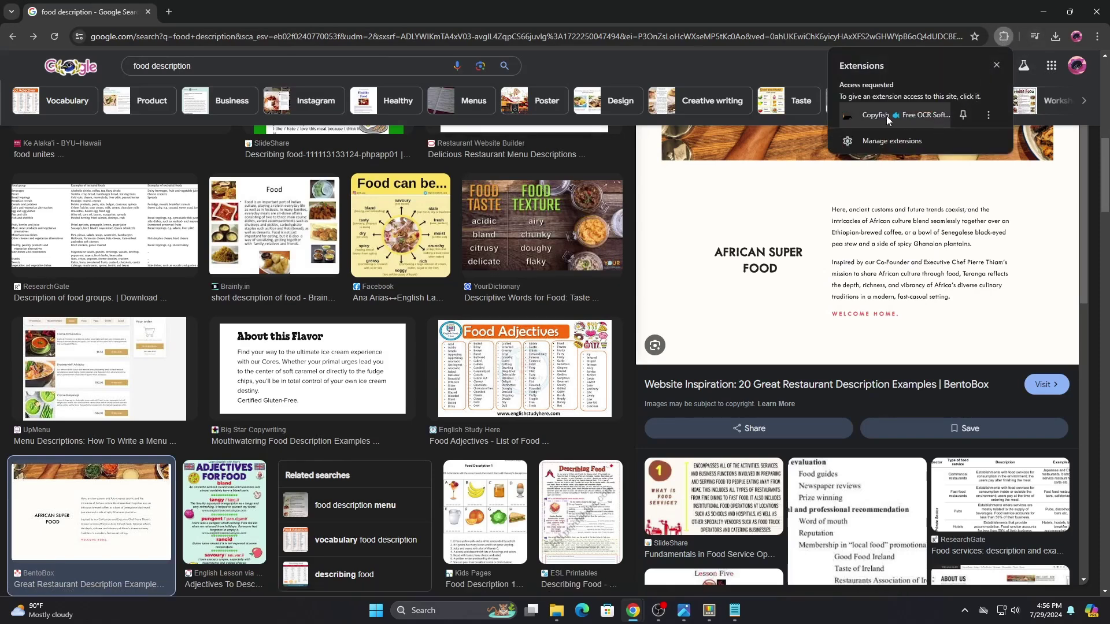
{"action": "left_click", "coordinate": [886, 115]}
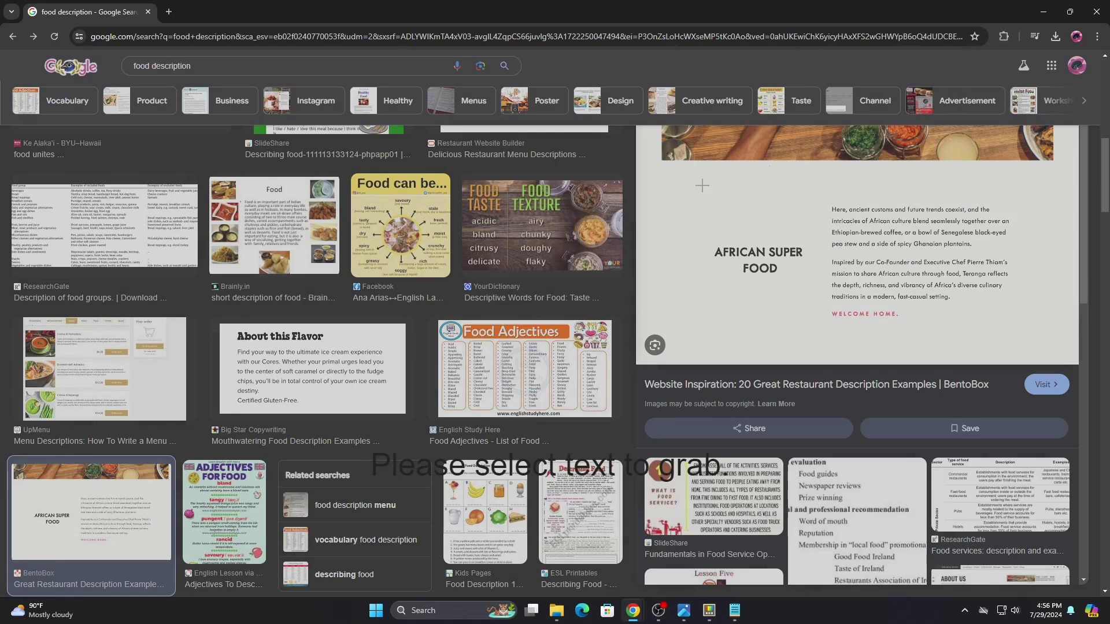
{"action": "left_click_drag", "start_coordinate": [698, 182], "coordinate": [1039, 337]}
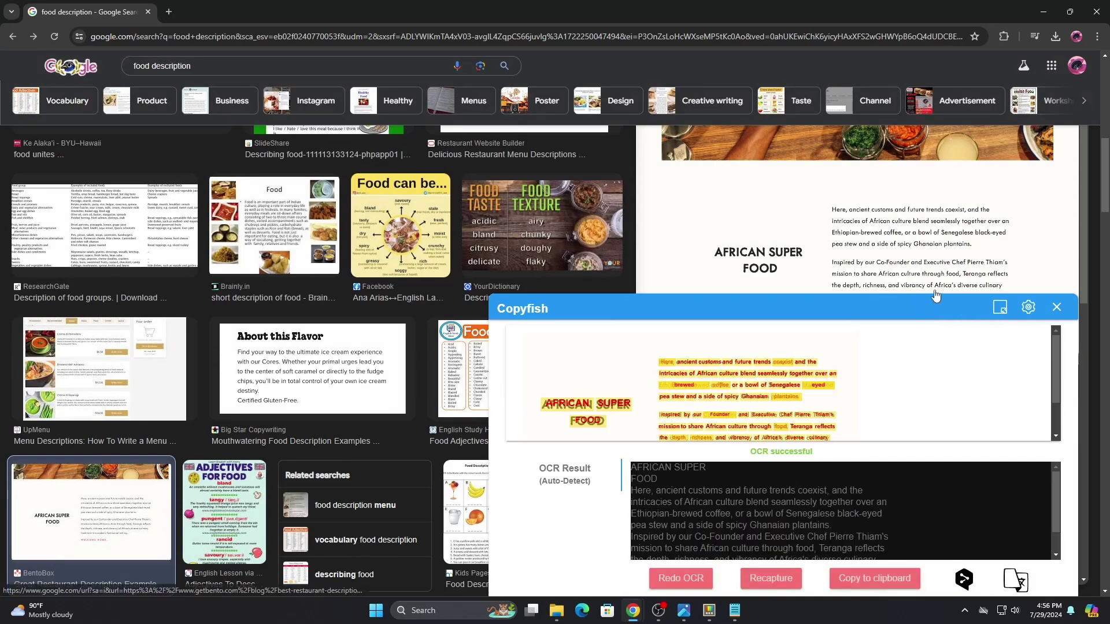
{"action": "left_click", "coordinate": [684, 367]}
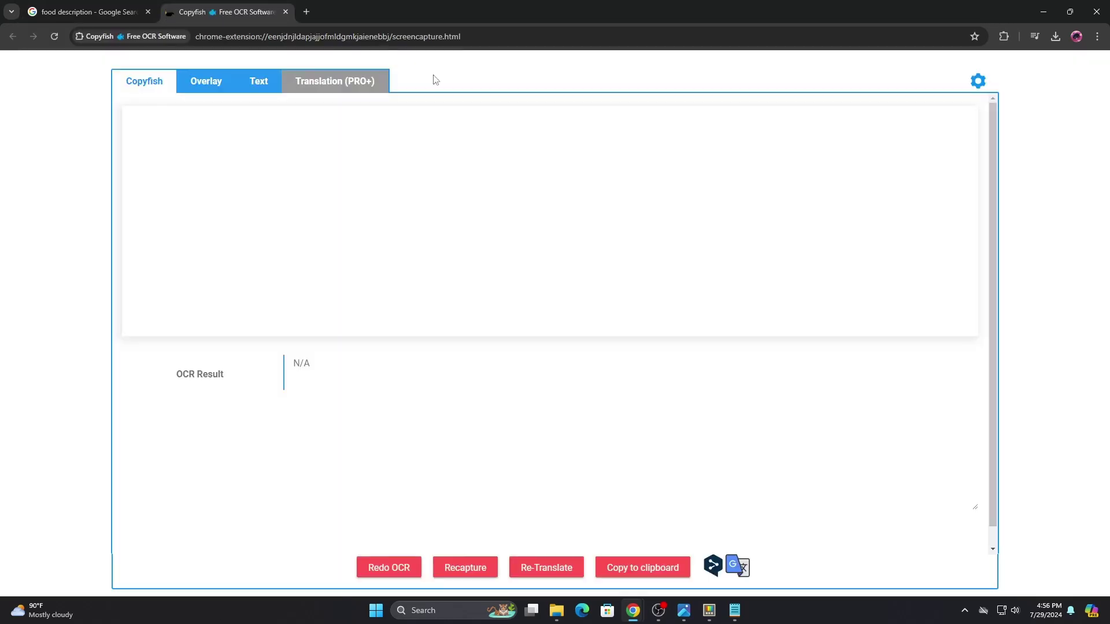
{"action": "scroll", "coordinate": [348, 244], "scroll_direction": "down", "scroll_amount": 1}
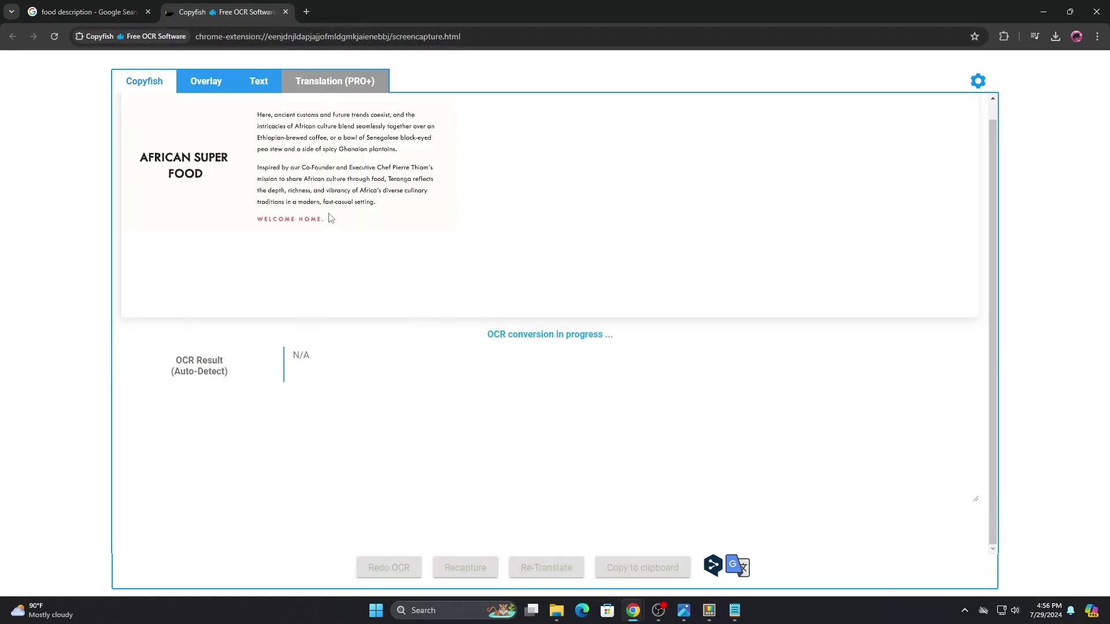
Step: Select the recognised text and copy it to the clipboard, then reselect the body below FOOD and copy again
{"action": "left_click_drag", "start_coordinate": [385, 392], "coordinate": [292, 274]}
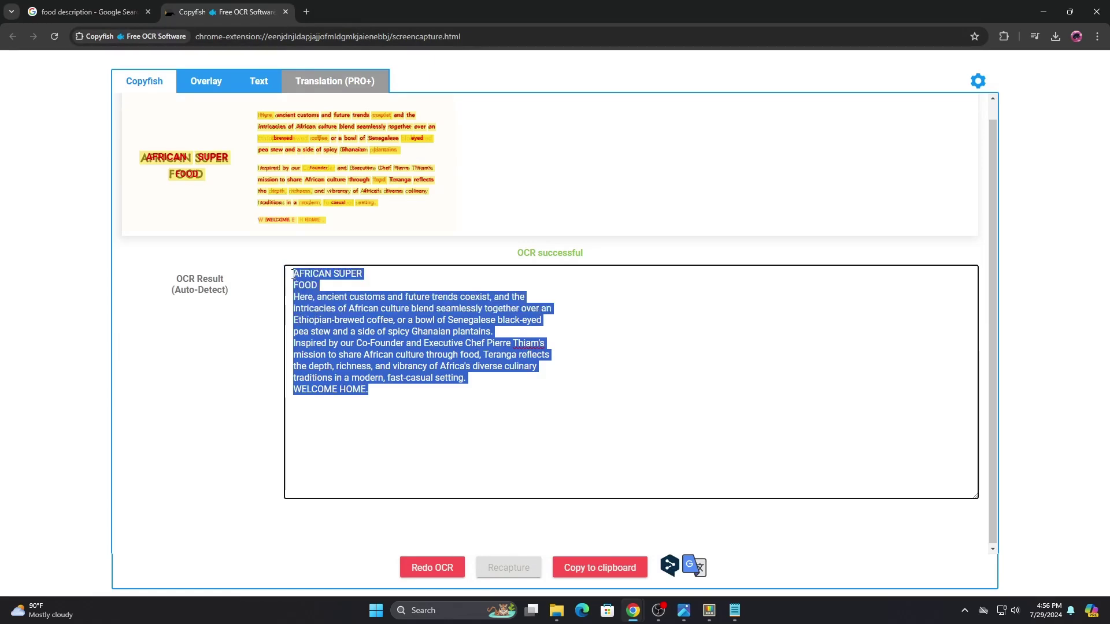
{"action": "right_click", "coordinate": [347, 332]}
{"action": "left_click", "coordinate": [373, 124]}
{"action": "left_click", "coordinate": [543, 320]}
{"action": "left_click_drag", "start_coordinate": [365, 391], "coordinate": [331, 285]}
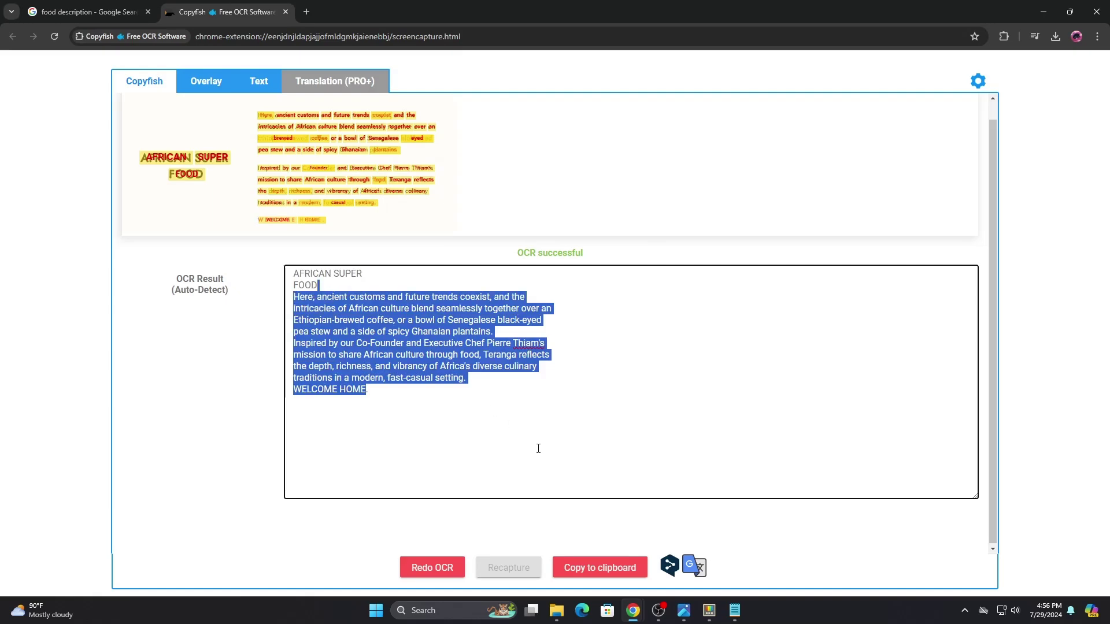
{"action": "left_click", "coordinate": [586, 572]}
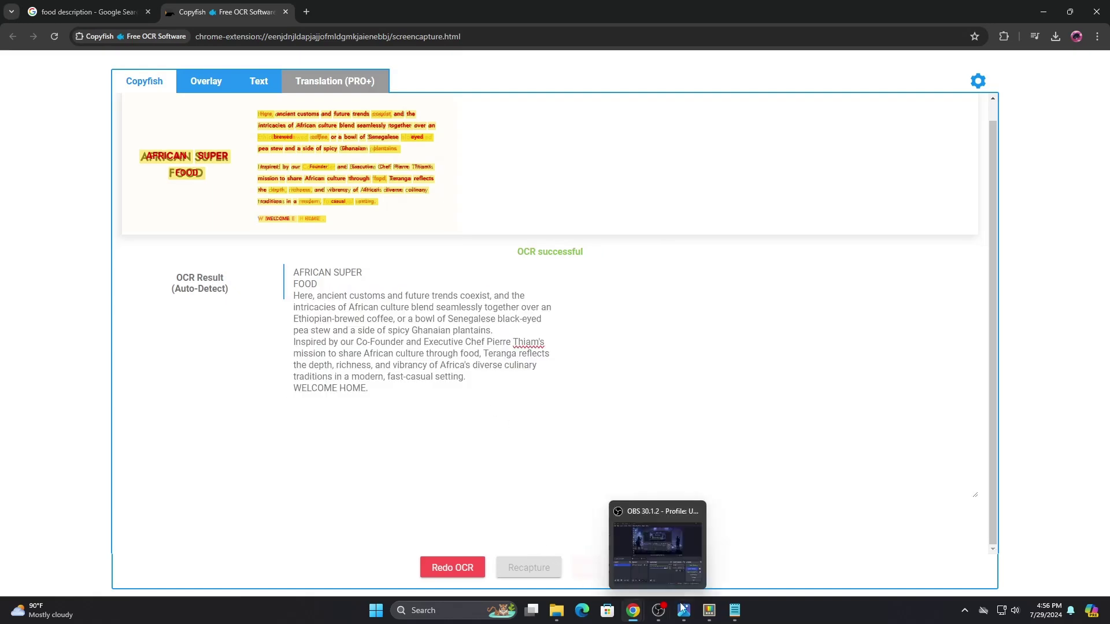
Step: Back on the food images, copy the whole OCR result to the clipboard and close the Copyfish panel
{"action": "left_click", "coordinate": [113, 13]}
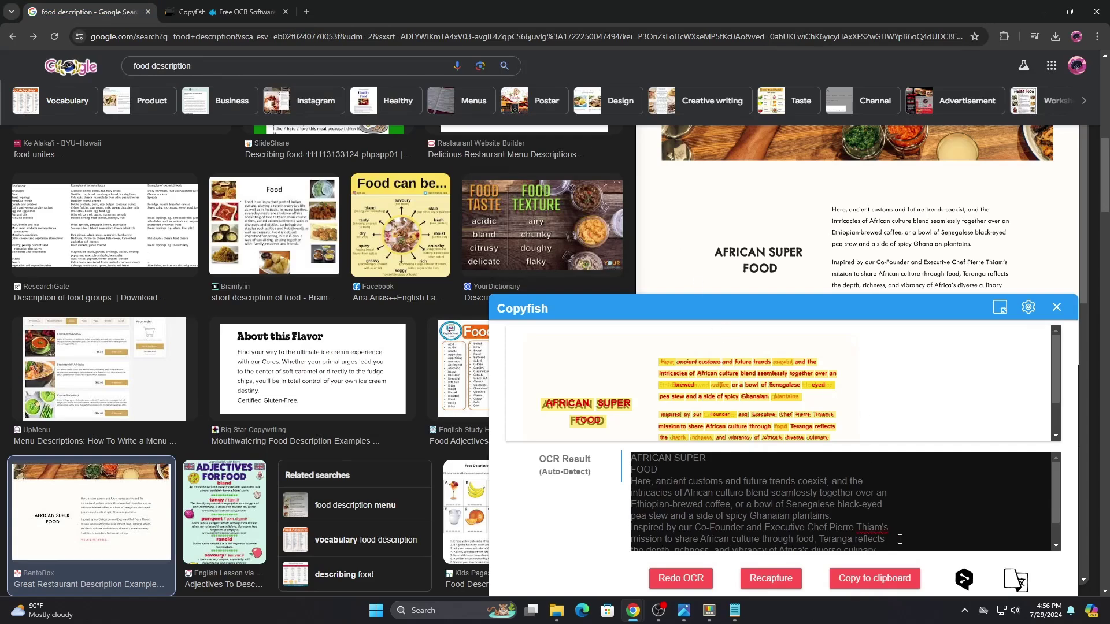
{"action": "left_click_drag", "start_coordinate": [899, 539], "coordinate": [758, 537]}
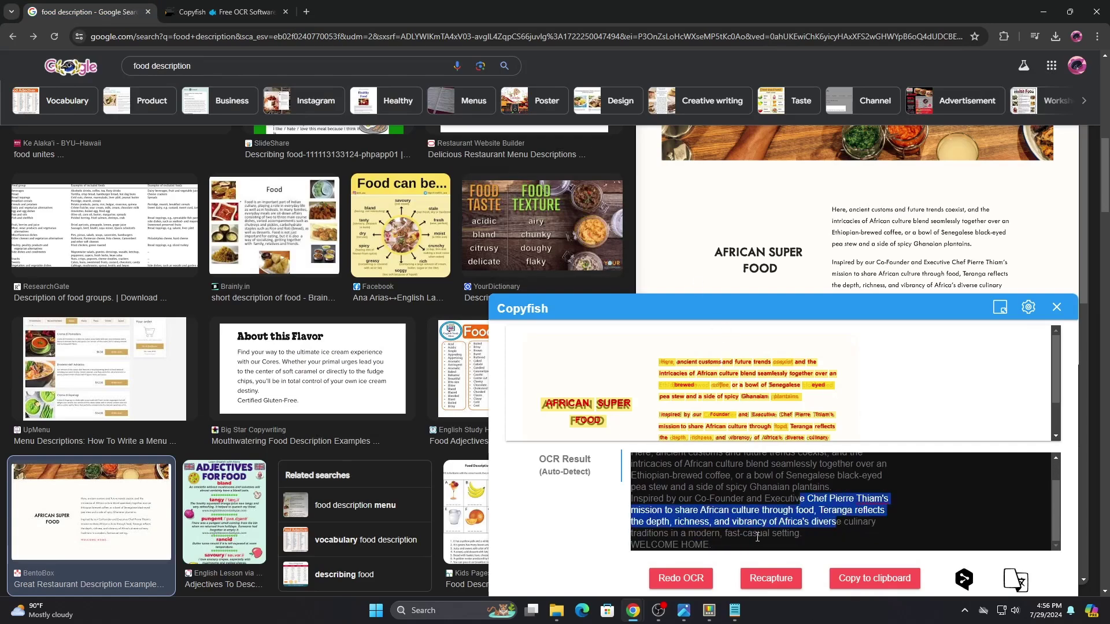
{"action": "left_click_drag", "start_coordinate": [758, 537], "coordinate": [632, 458]}
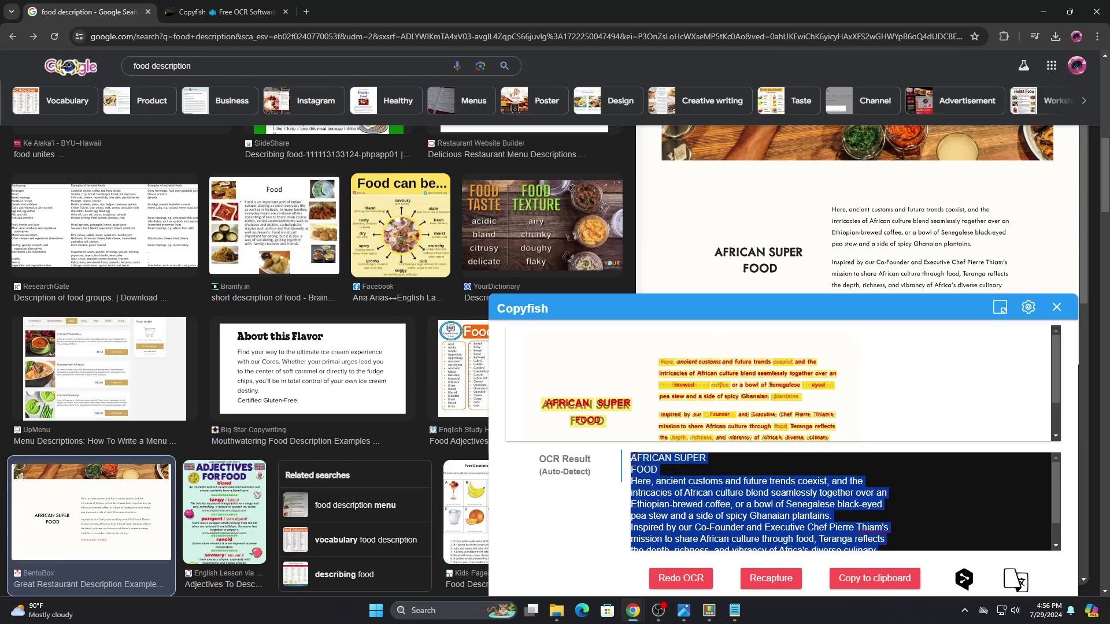
{"action": "left_click", "coordinate": [847, 576]}
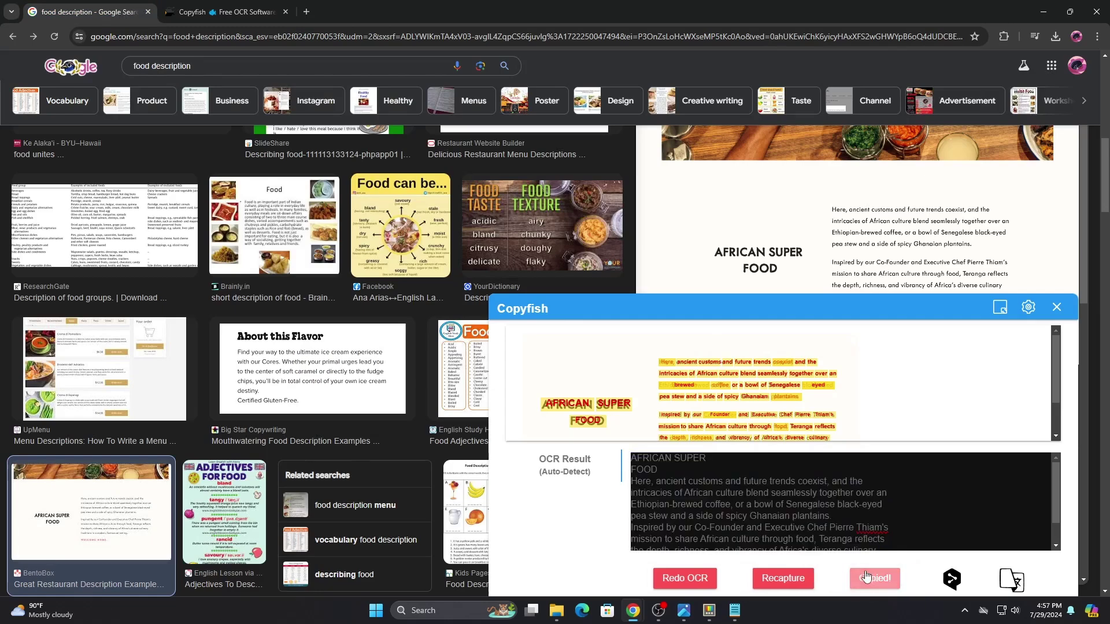
{"action": "left_click", "coordinate": [1058, 308]}
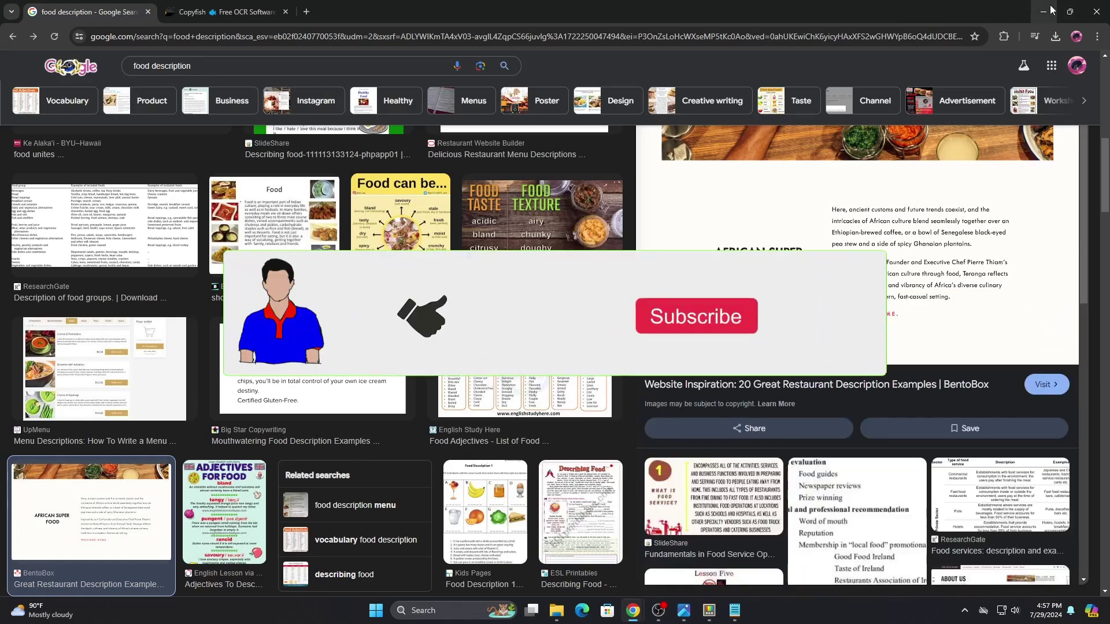
Step: Minimize Chrome so only the Windows desktop with the New Text Document icon shows
{"action": "left_click", "coordinate": [1045, 10]}
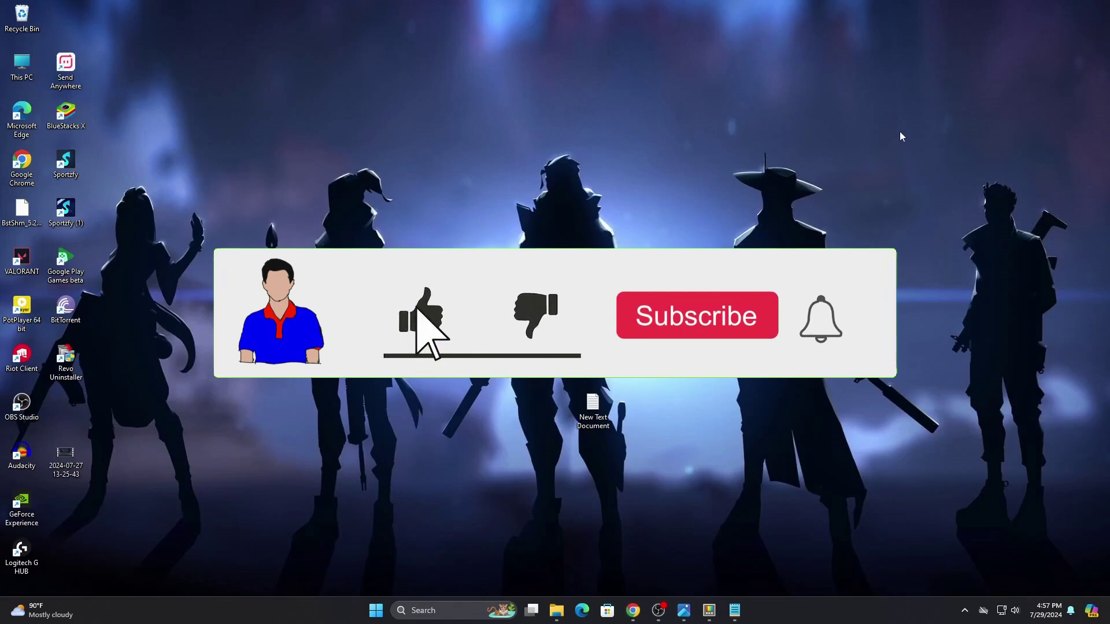